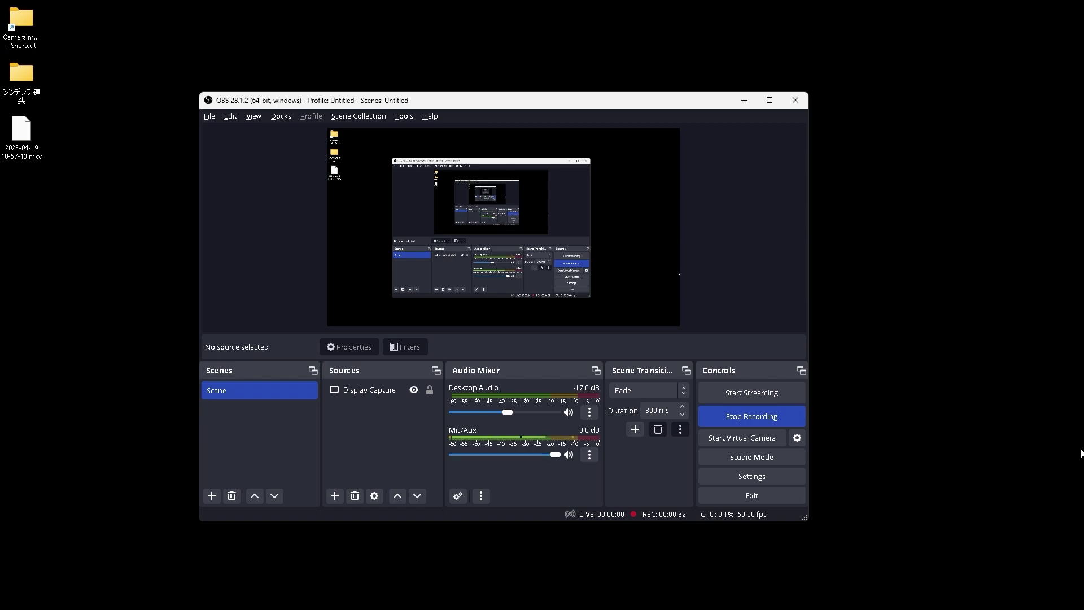
- With OBS still recording, bring up the Start menu's list of installed apps
mouse_move(1078, 608)
click(530, 596)
- Launch Firefox in a new window and go to YouTube
click(640, 307)
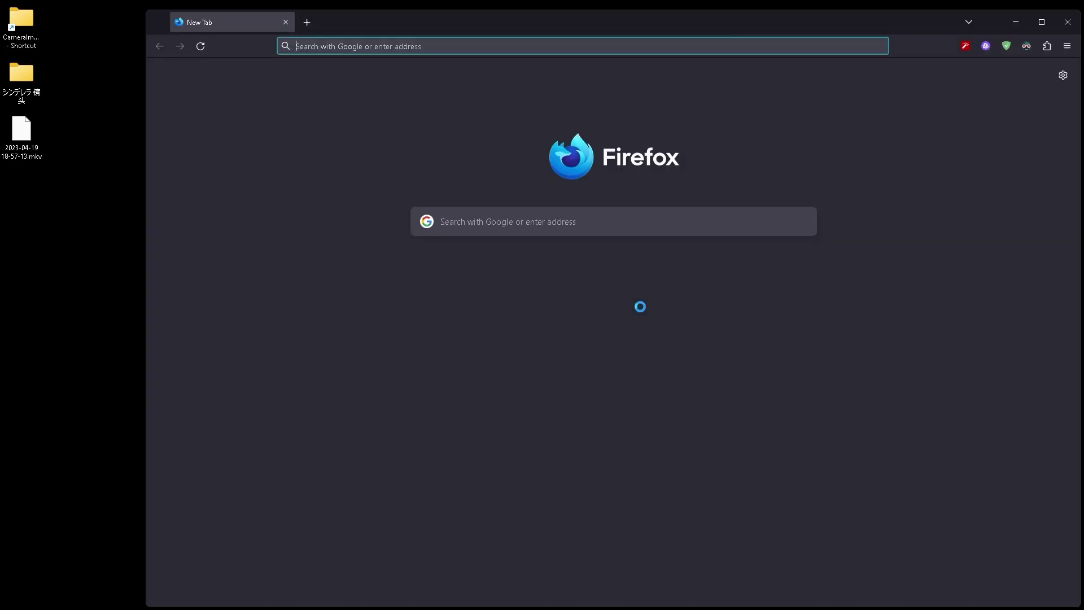
text(youtube.com/)
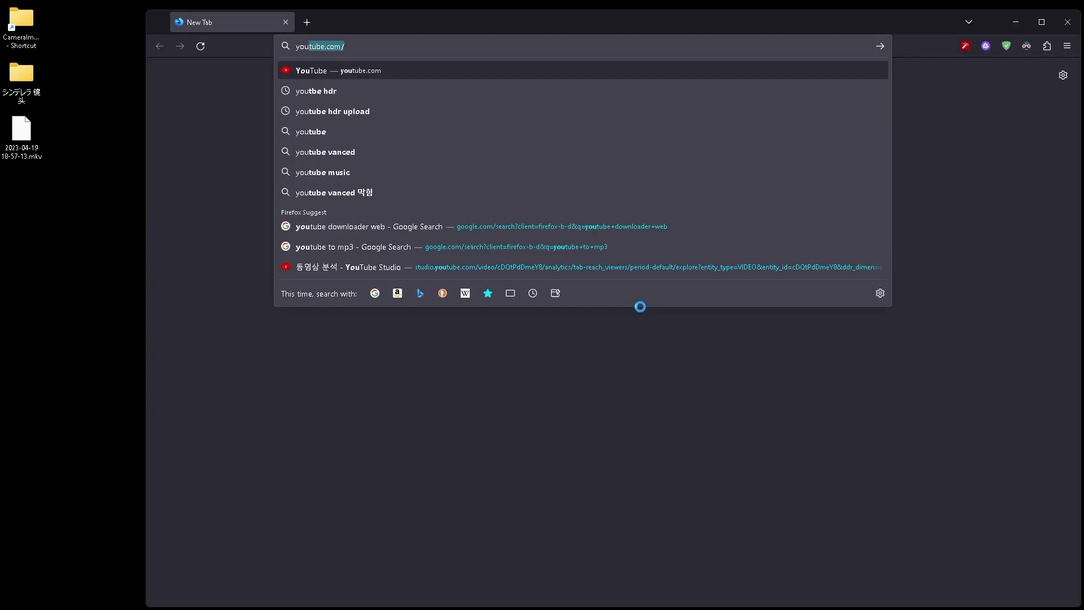
key(Return)
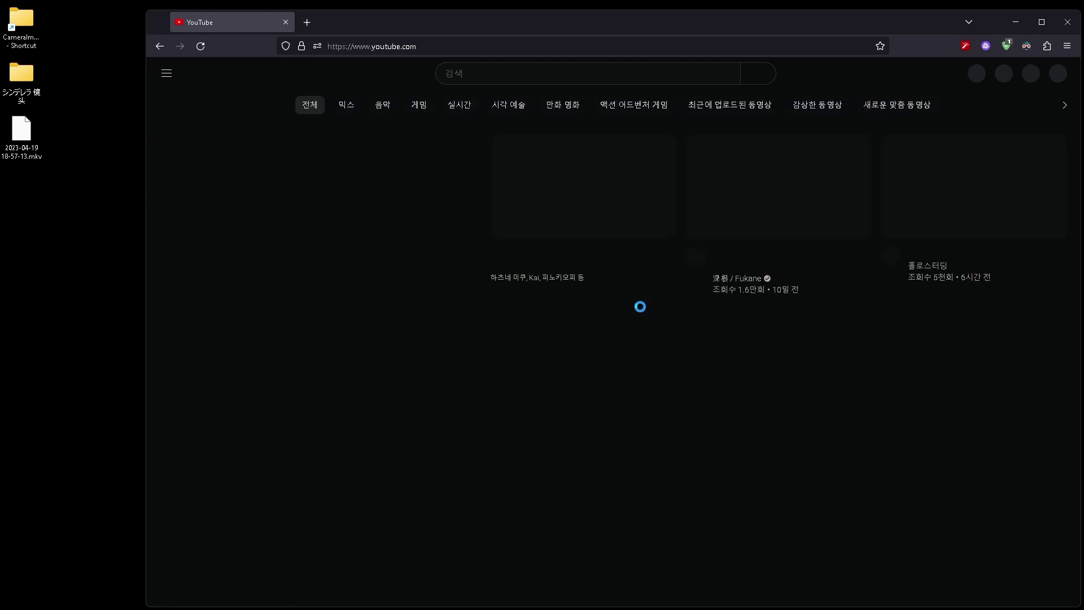
- Search YouTube for 'unreal engine mmd' and scroll through the results
click(584, 76)
text(unreal)
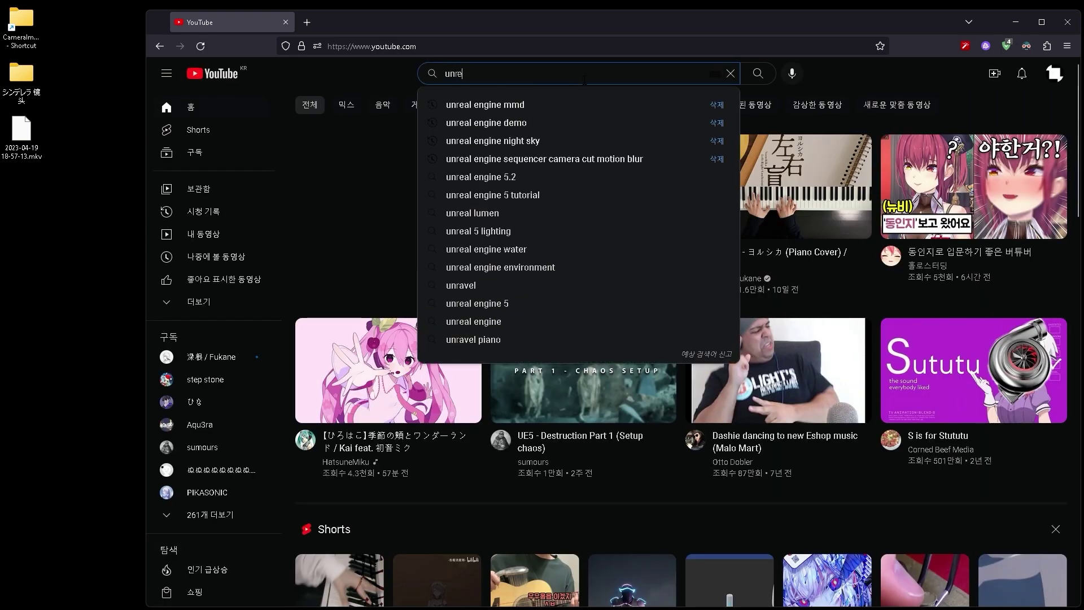
click(520, 105)
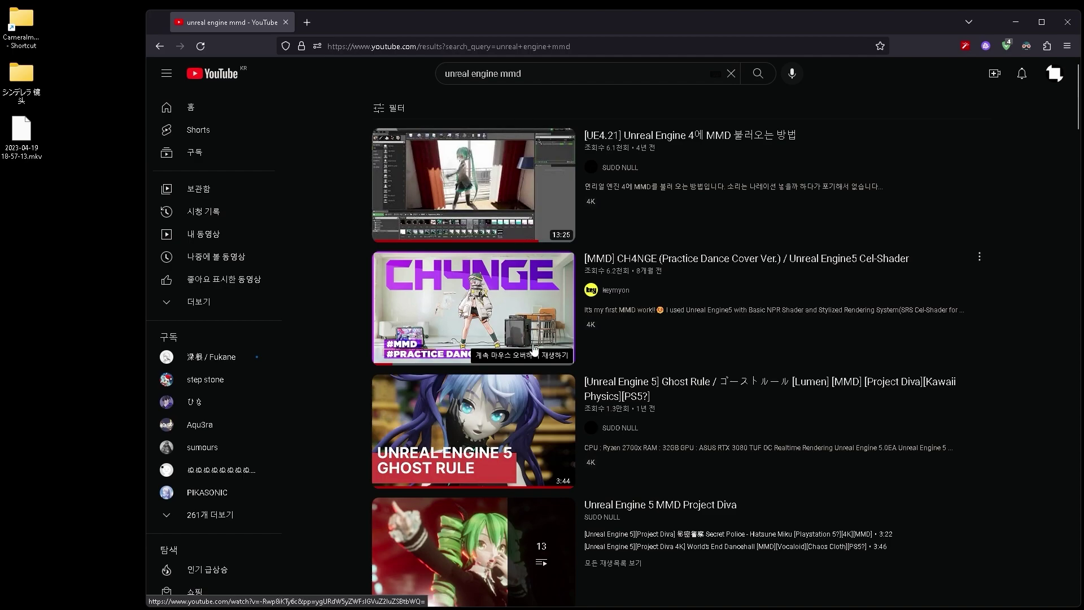
scroll(530, 350, down, 4)
scroll(534, 347, down, 3)
scroll(514, 421, down, 10)
scroll(514, 421, down, 1)
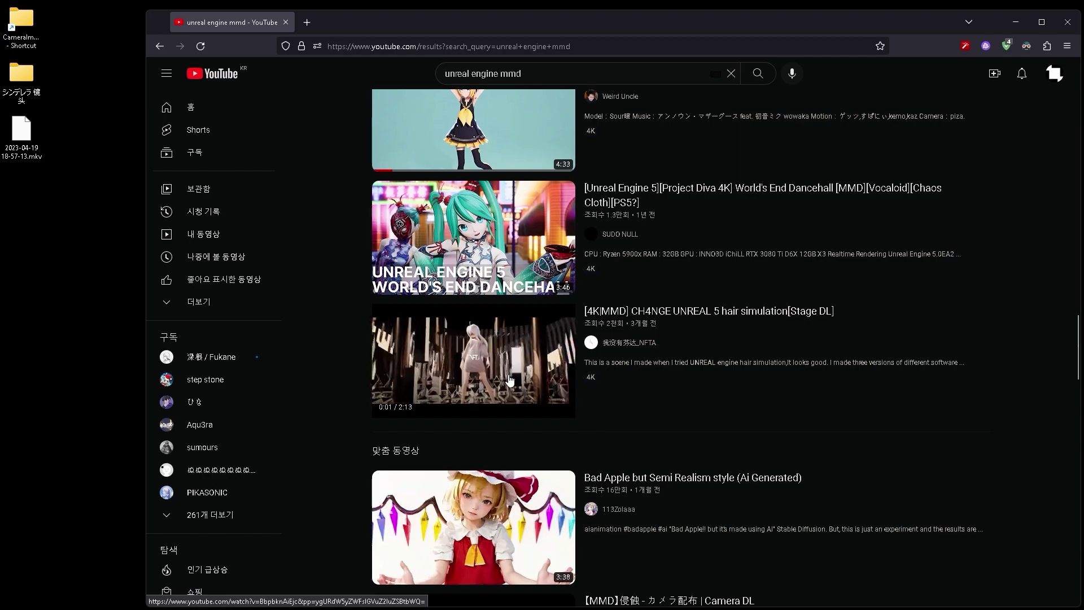
- Play '[4K|MMD] CH4NGE UNREAL 5 hair simulation', raise the volume, and pause at 0:06
click(641, 315)
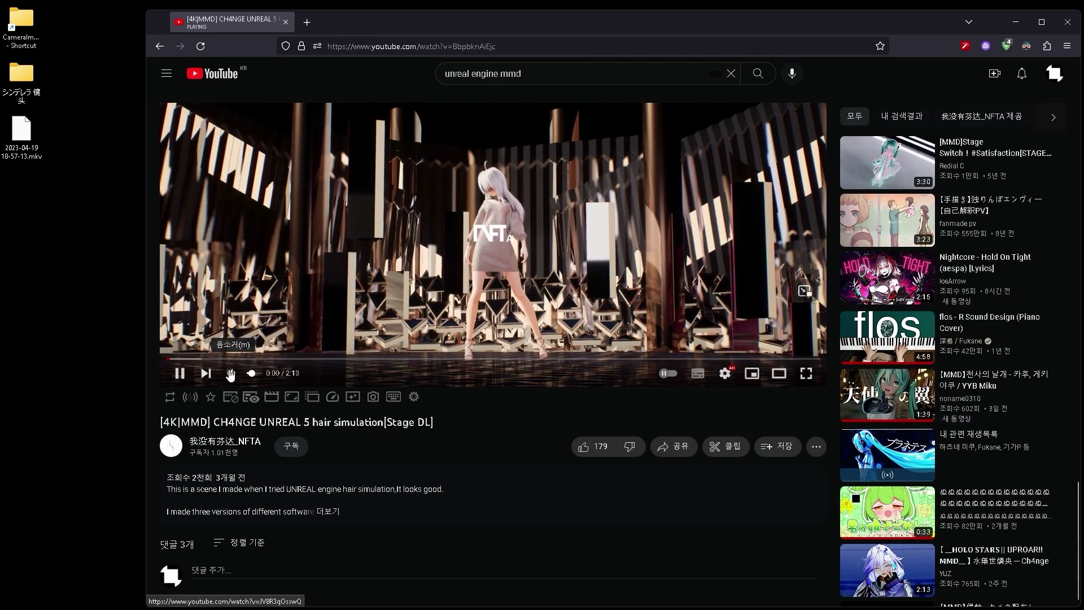
drag(264, 373, 274, 374)
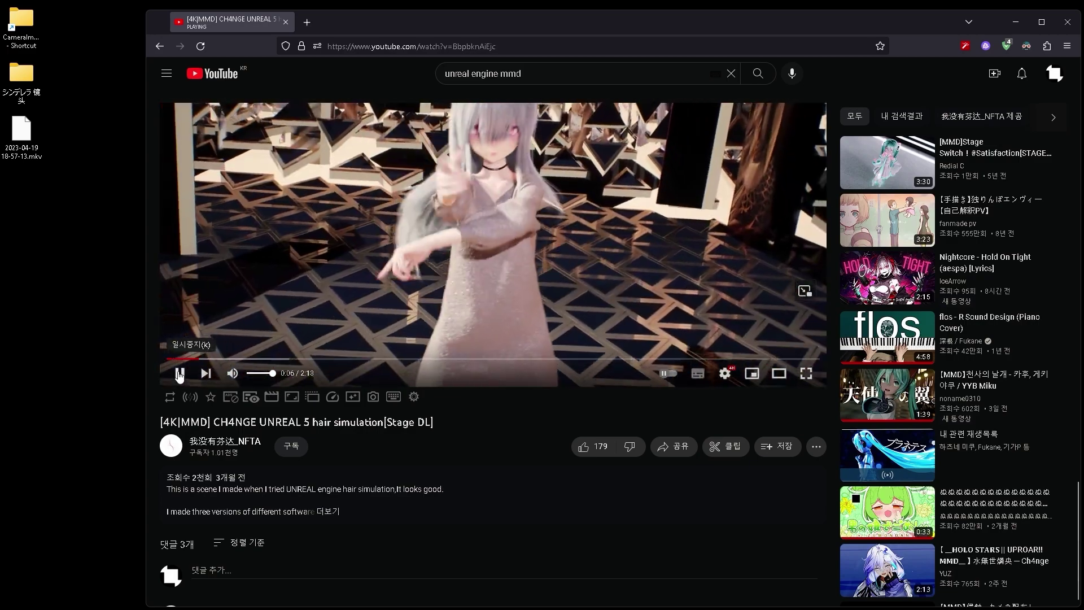
click(180, 374)
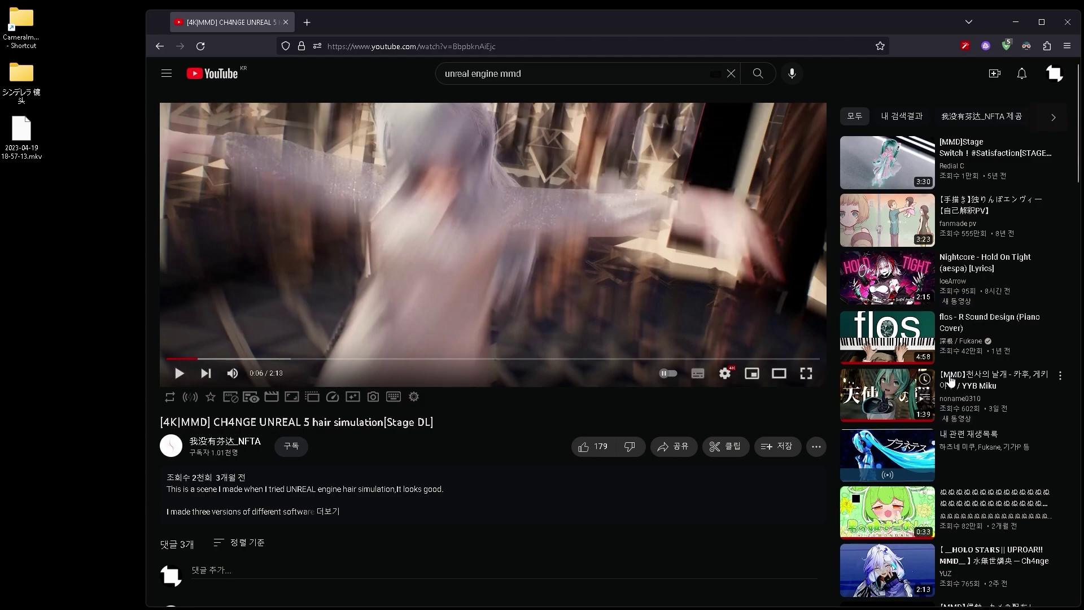
- Open the 【MMD】천사의 날개 video, jump to 0:16, and pause it at 0:18
click(887, 395)
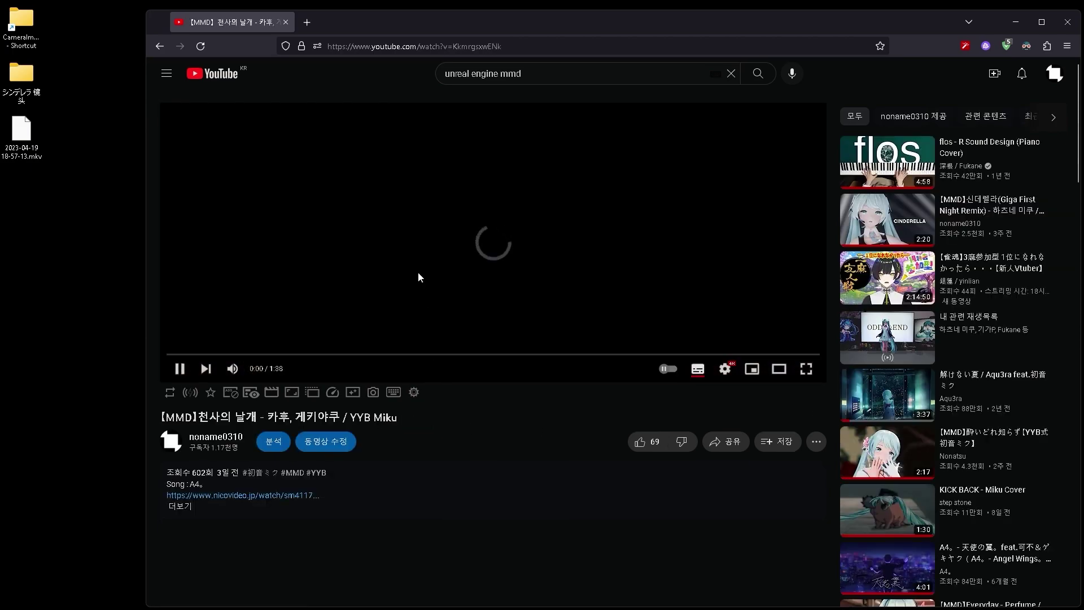
click(306, 262)
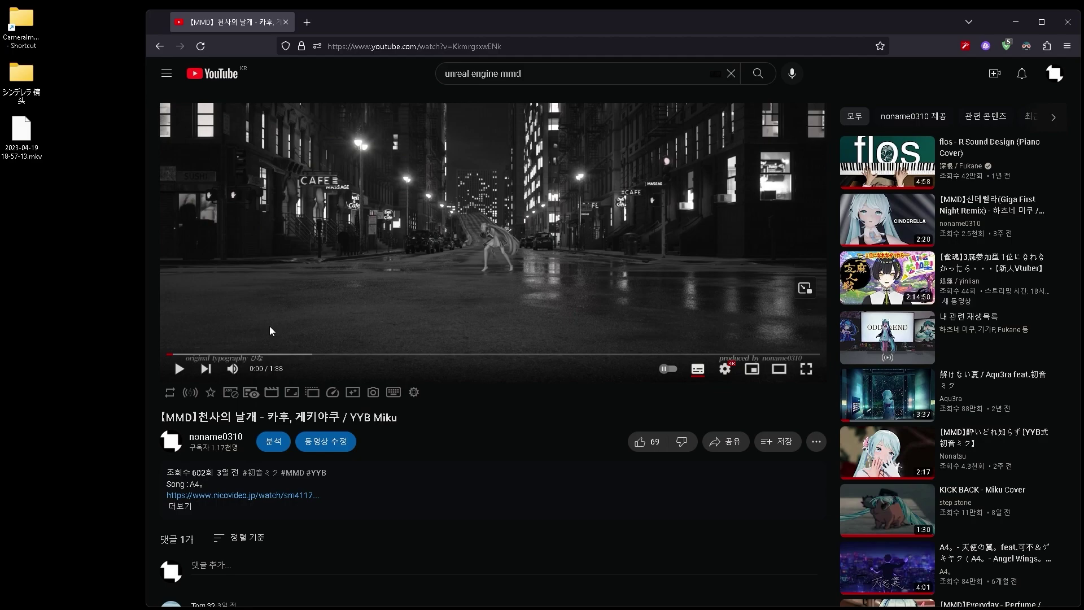
click(280, 354)
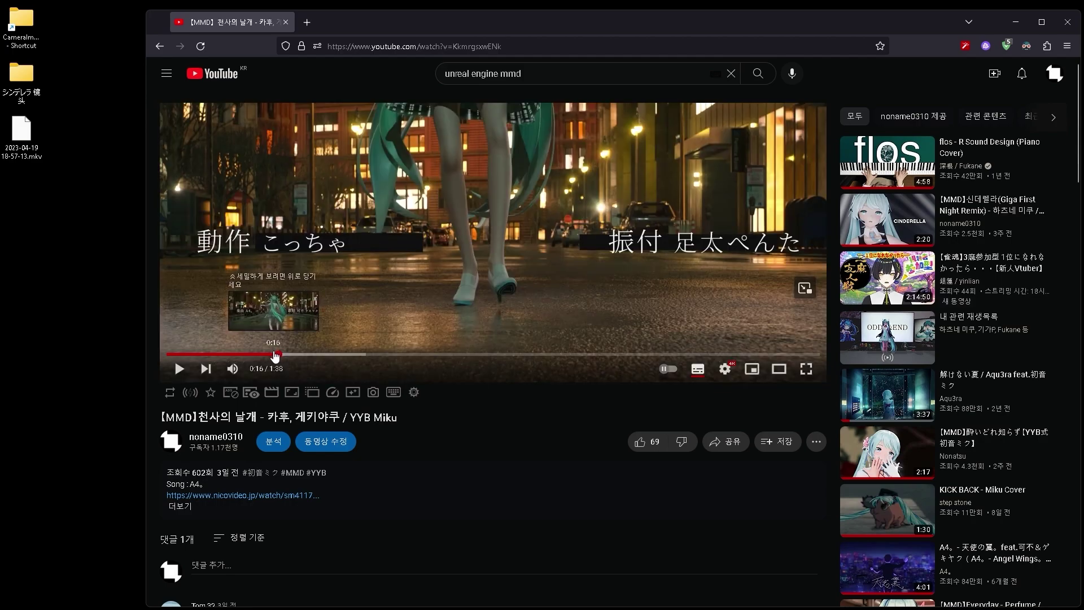
click(345, 320)
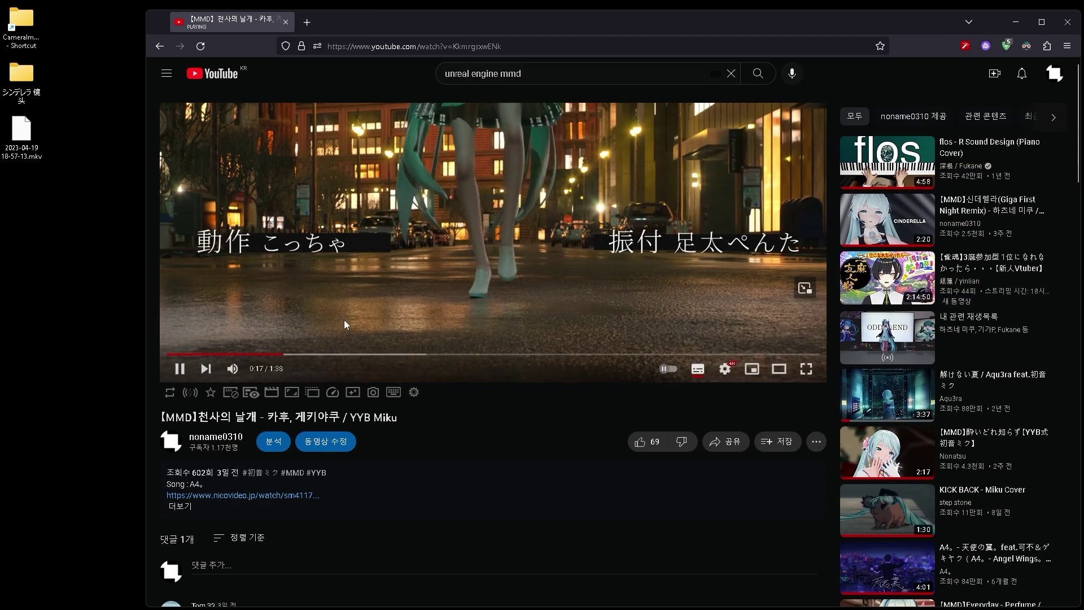
click(345, 320)
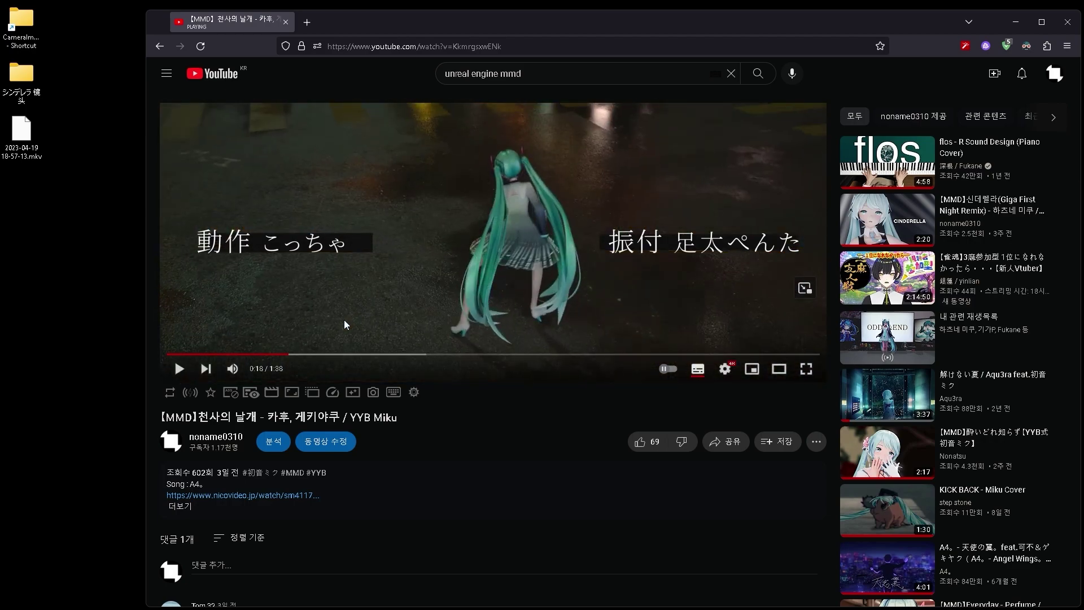
- Step frame by frame around 0:18, back to the Miku frame, then open a blank tab
key(period)
key(period)
key(period)
key(period)
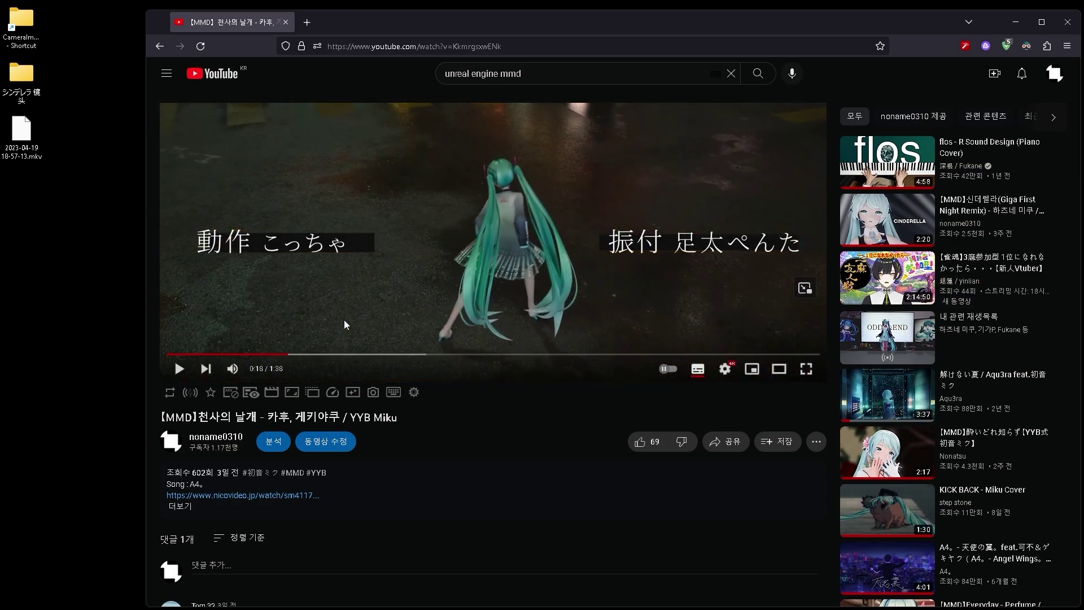
key(period)
key(period)
key(period)
key(period)
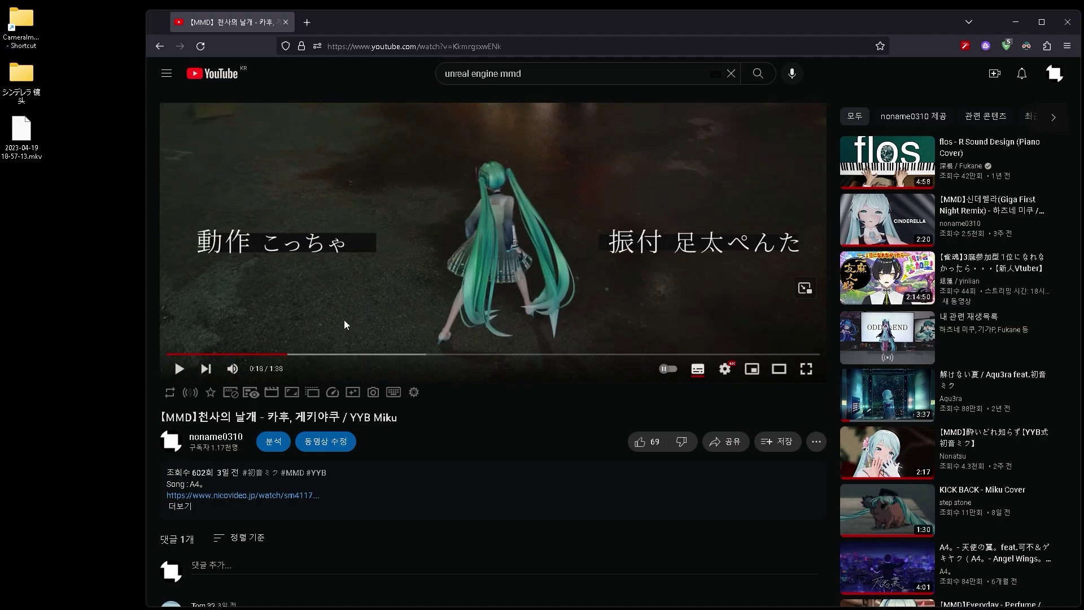
key(period)
key(period)
key(period)
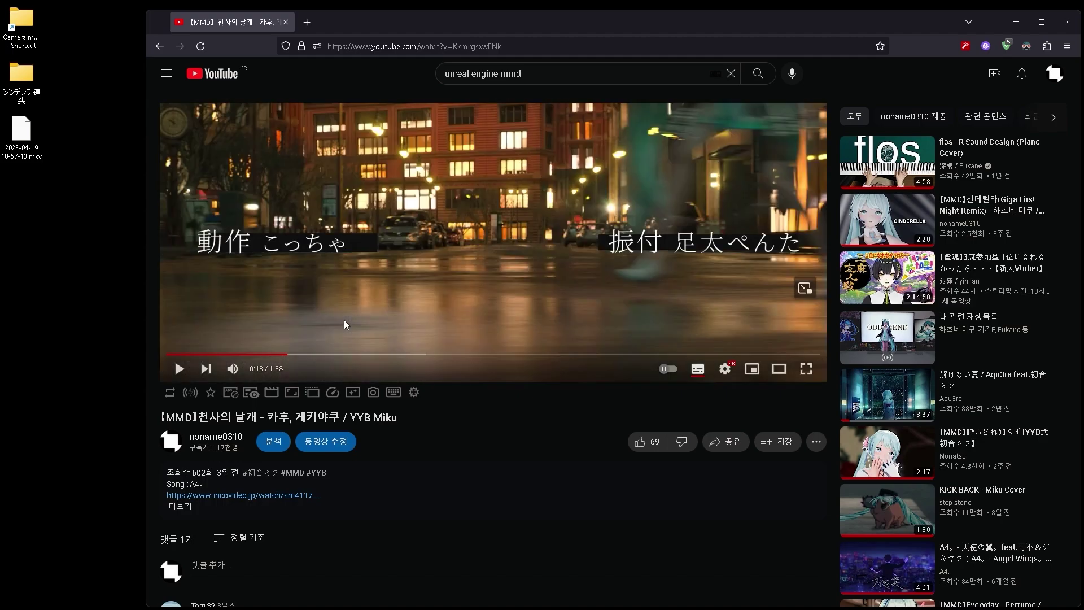
key(period)
key(period)
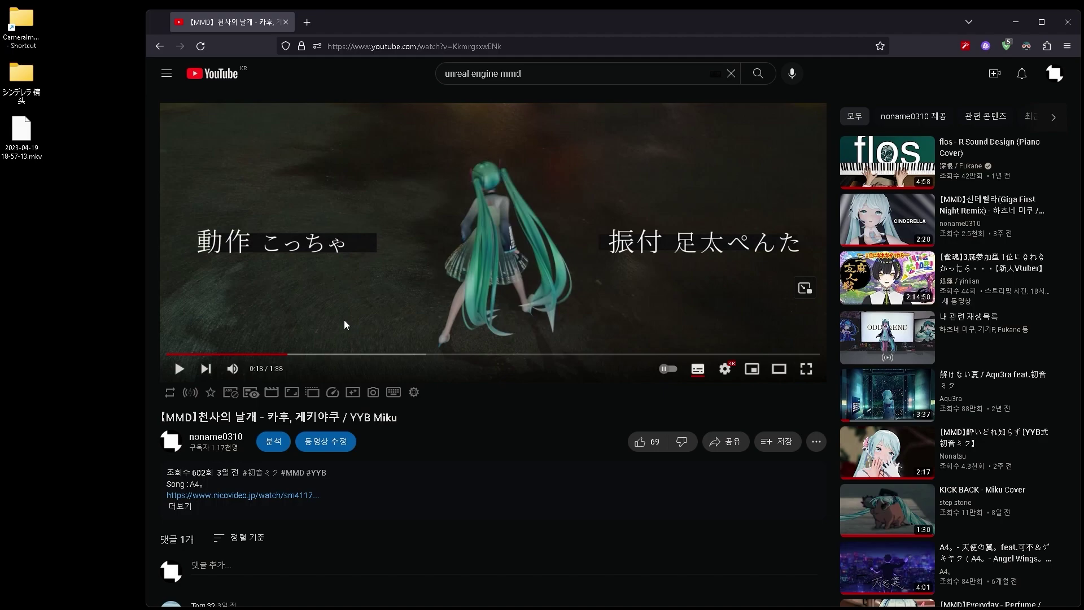
key(period)
key(comma)
click(318, 26)
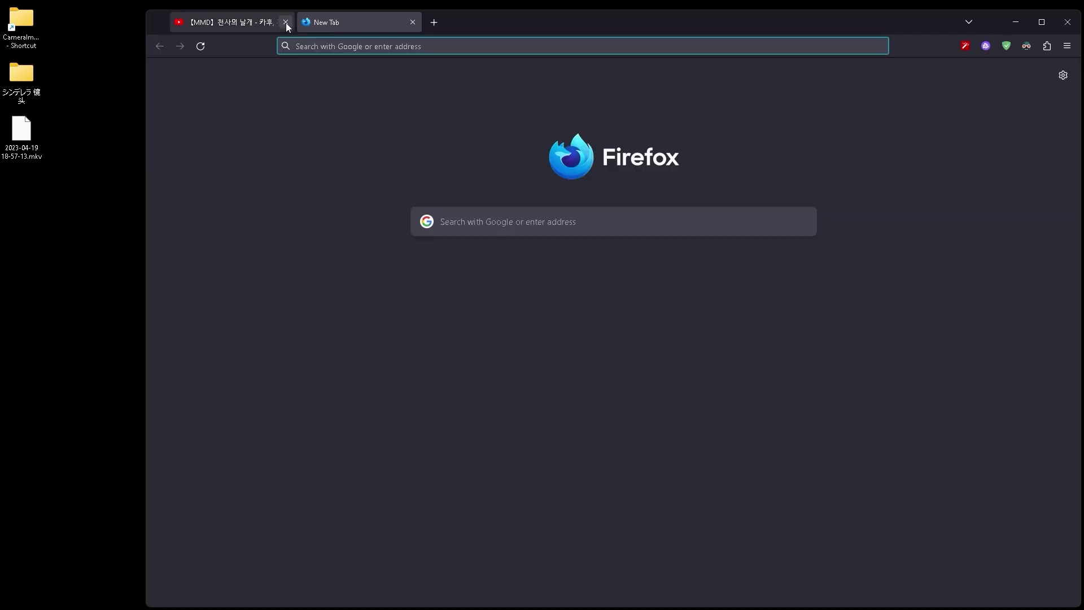
- Download MMDCameraImporter_v1.0.3.zip from the UE-MMD-Camera-Importer GitHub page and show it in Downloads
text(https://github.com/noname0310/UE-MMD-Camera-Importer)
key(Return)
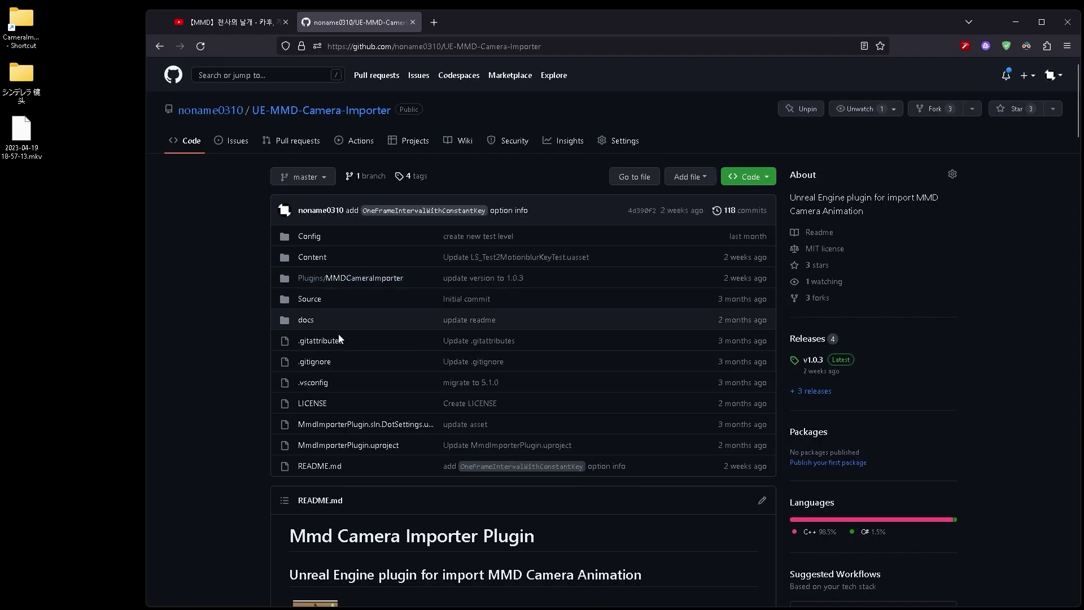
scroll(247, 420, down, 5)
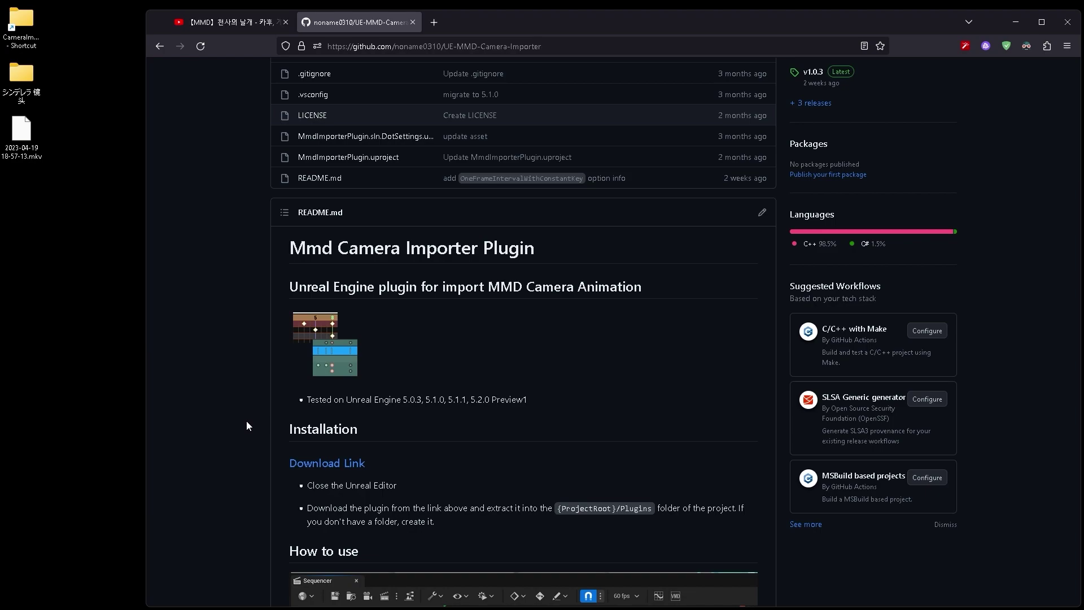
click(298, 464)
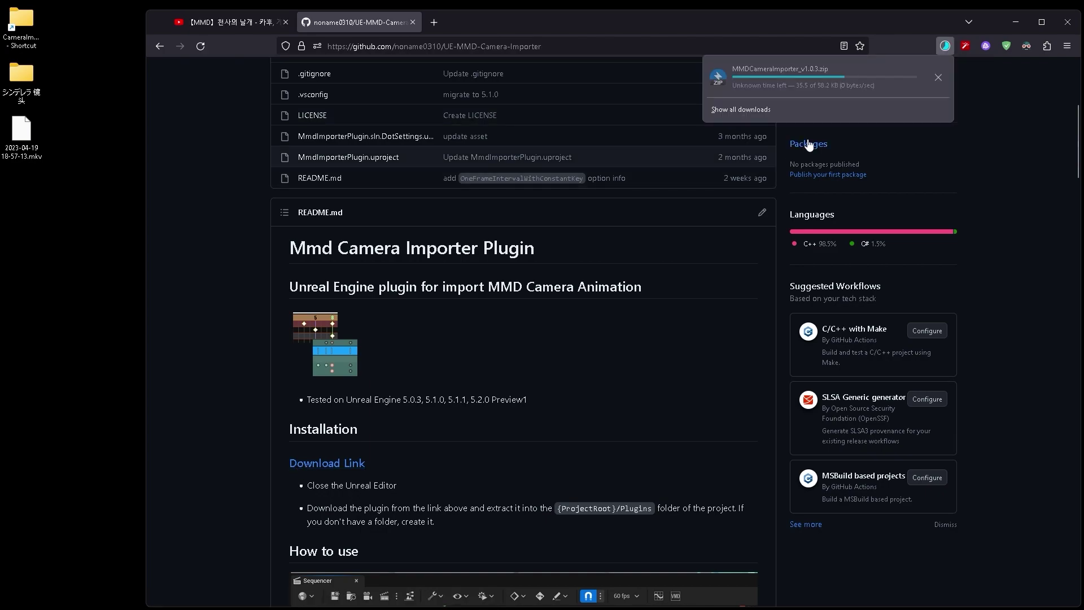
click(938, 77)
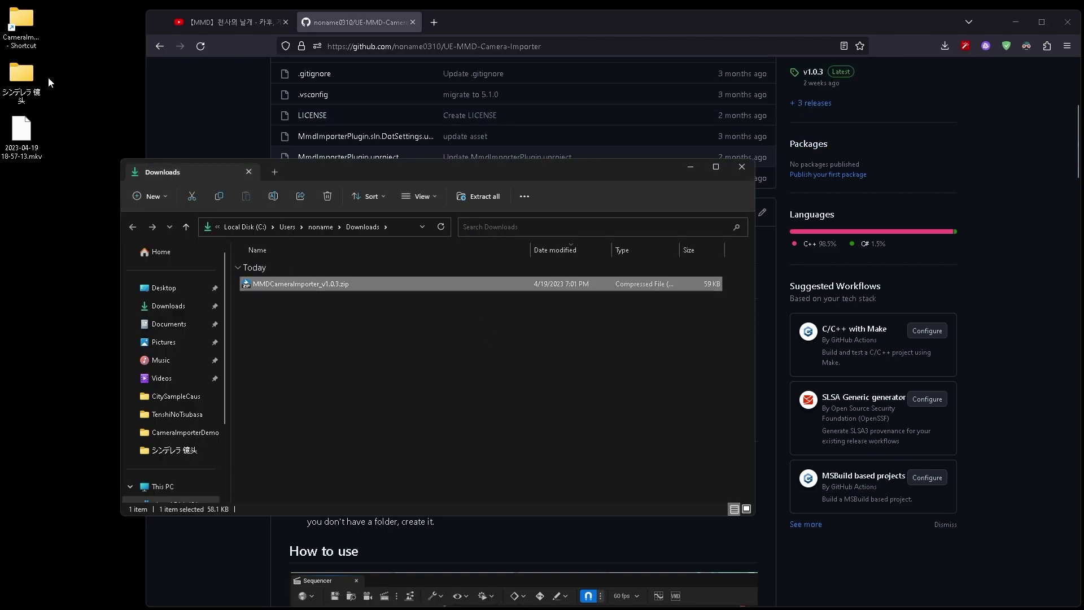
- Create a new folder named Plugins in the CameraImporterDemo project folder
double_click(21, 25)
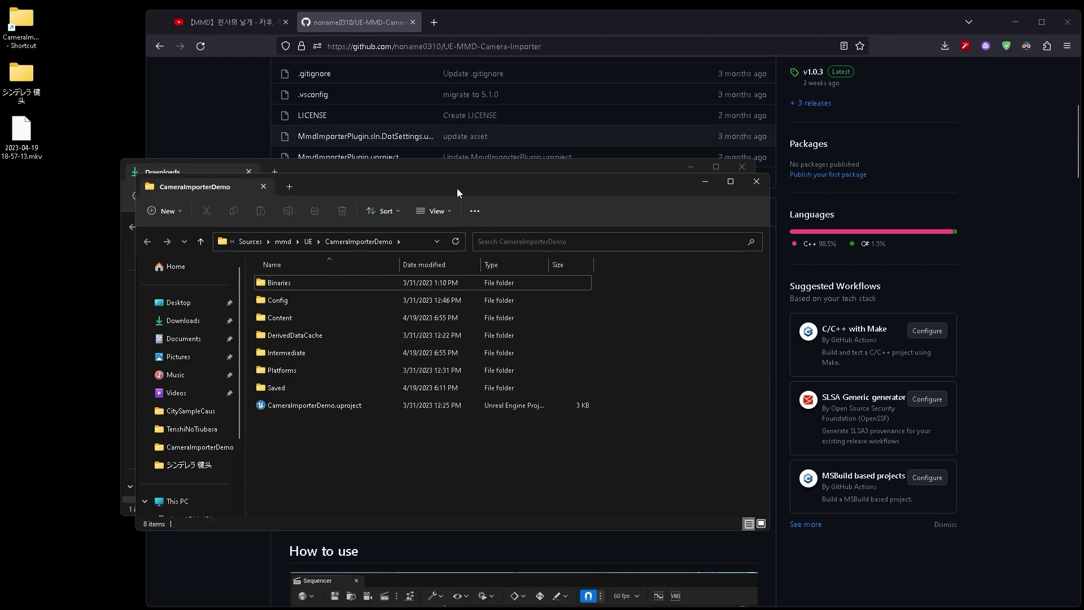
drag(457, 193, 722, 268)
right_click(648, 551)
mouse_move(680, 484)
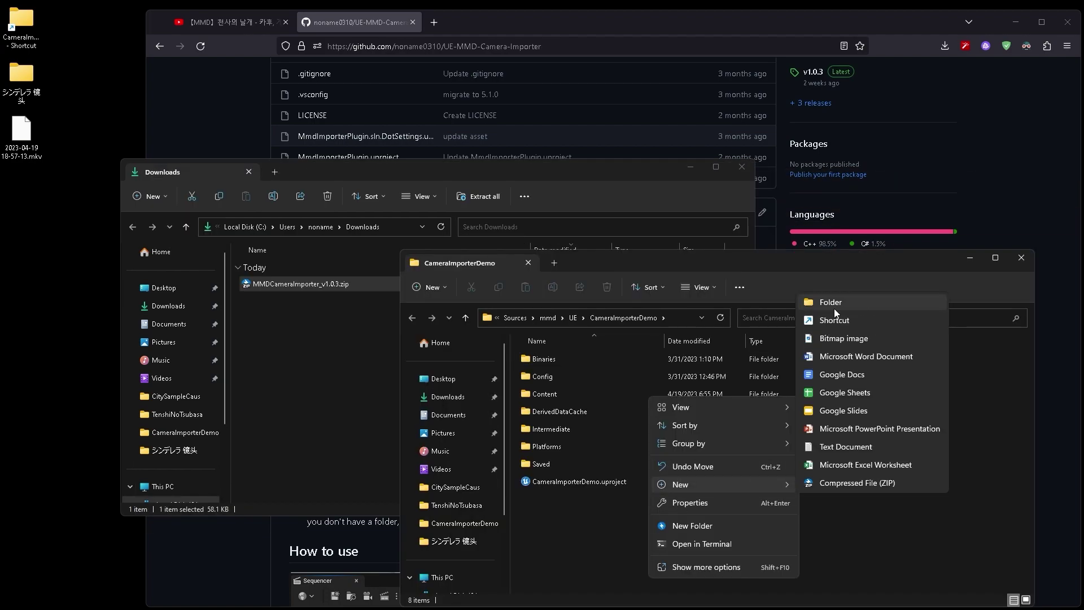
click(835, 308)
text(Plugins)
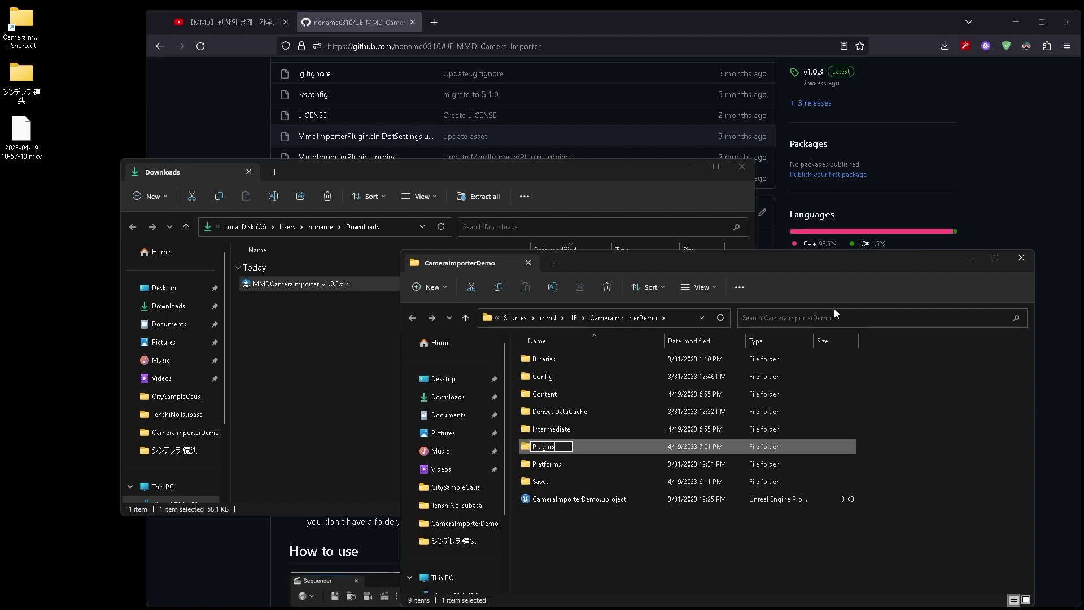
key(Return)
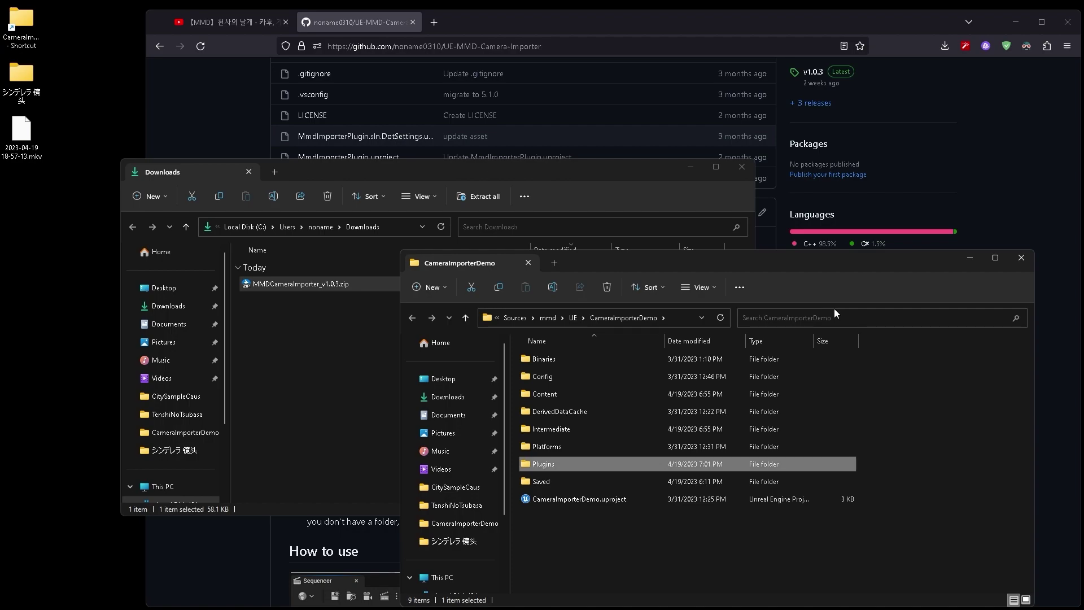
key(Return)
- Move the plugin zip into Plugins and extract it there with Bandizip
mouse_move(301, 284)
mouse_down()
mouse_move(489, 406)
mouse_move(649, 376)
mouse_up()
right_click(649, 376)
mouse_move(688, 517)
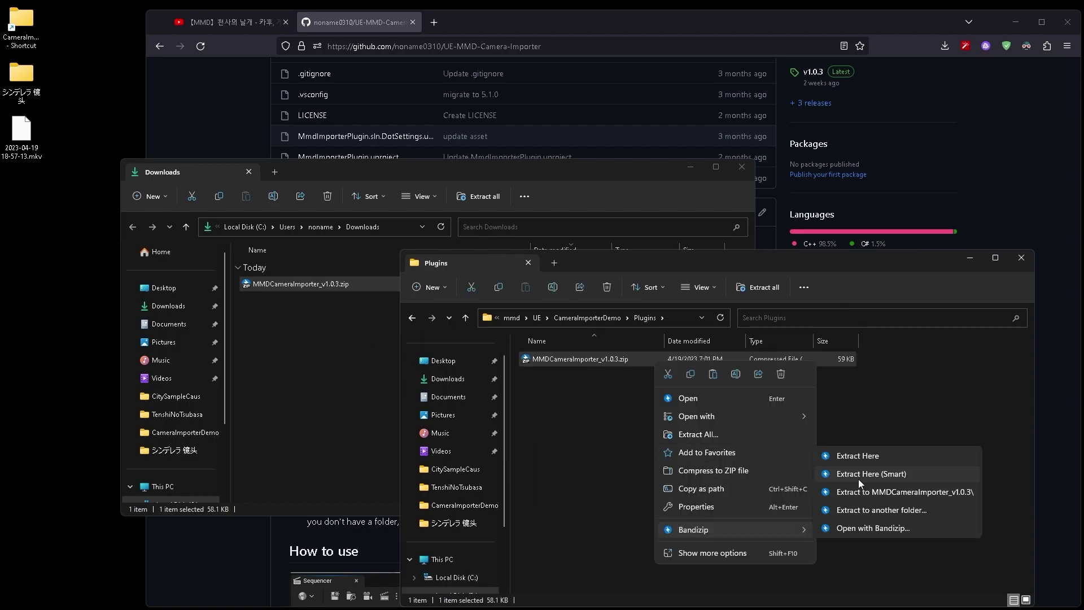
click(880, 479)
double_click(590, 359)
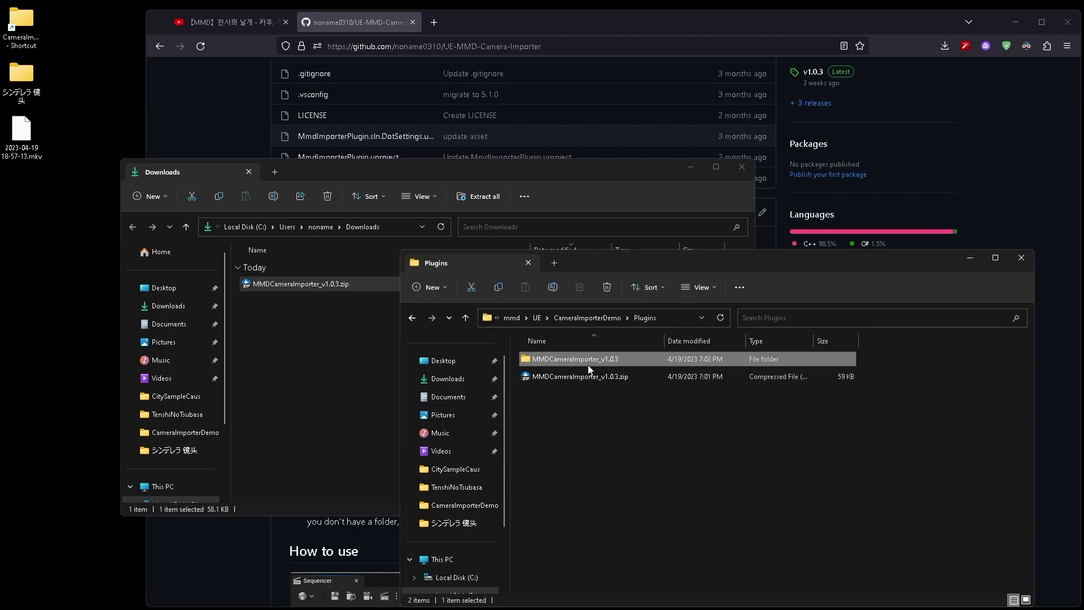
click(520, 317)
- Permanently delete the leftover zip and return to the project folder
click(594, 370)
key(shift+Delete)
key(Return)
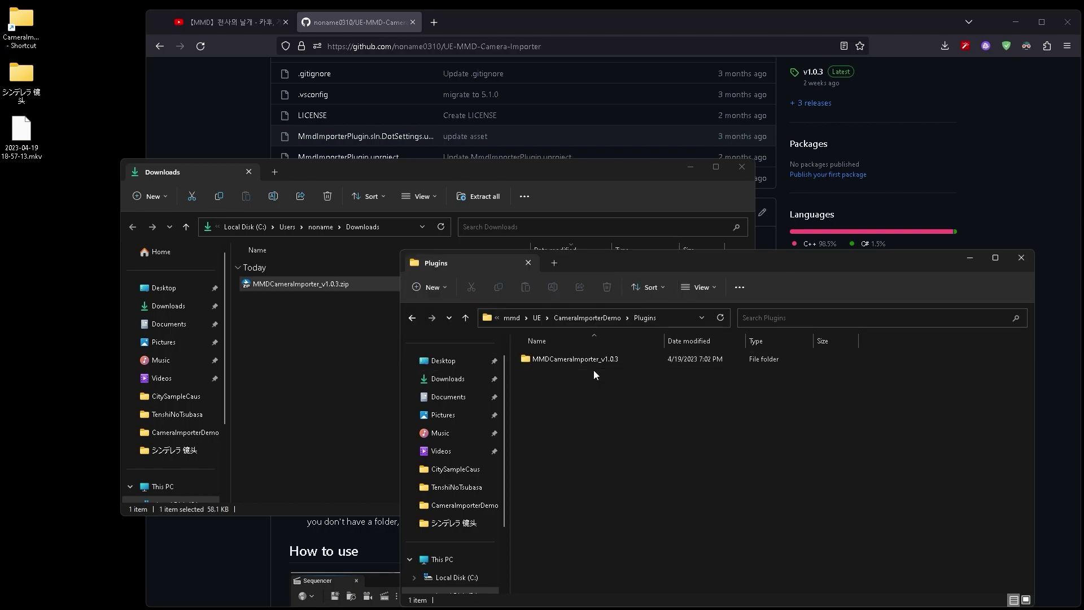
click(587, 318)
- Open CameraImporterDemo.uproject and accept rebuilding the missing camera importer module
double_click(574, 499)
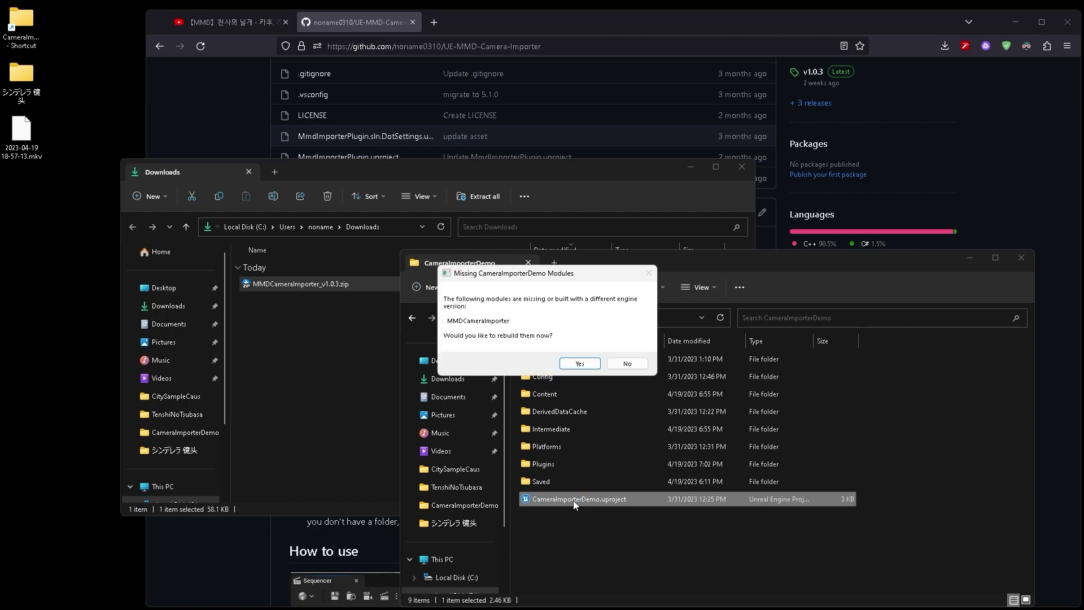
click(579, 364)
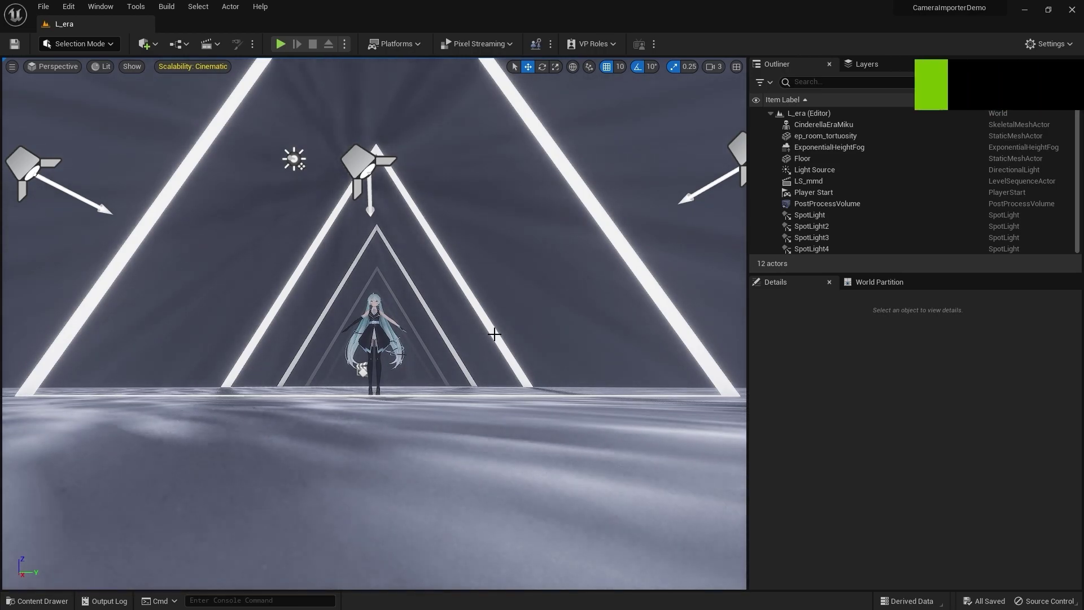
- Open the LS_mmd sequence from Cinematics, confirm the 60 fps display rate, and start a VMD import
right_drag(494, 333, 494, 334)
click(209, 44)
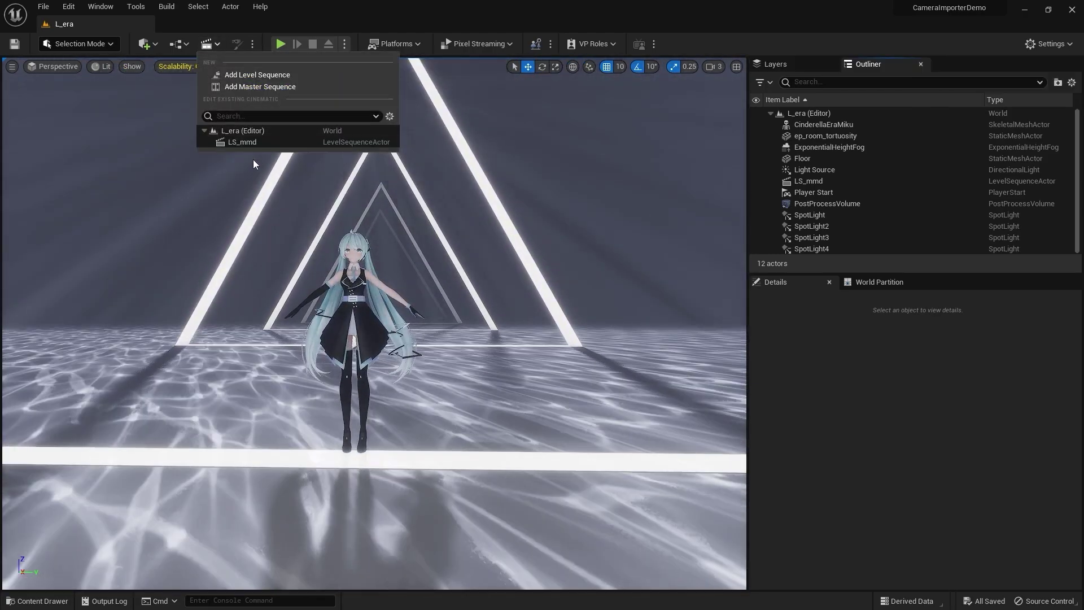
click(256, 140)
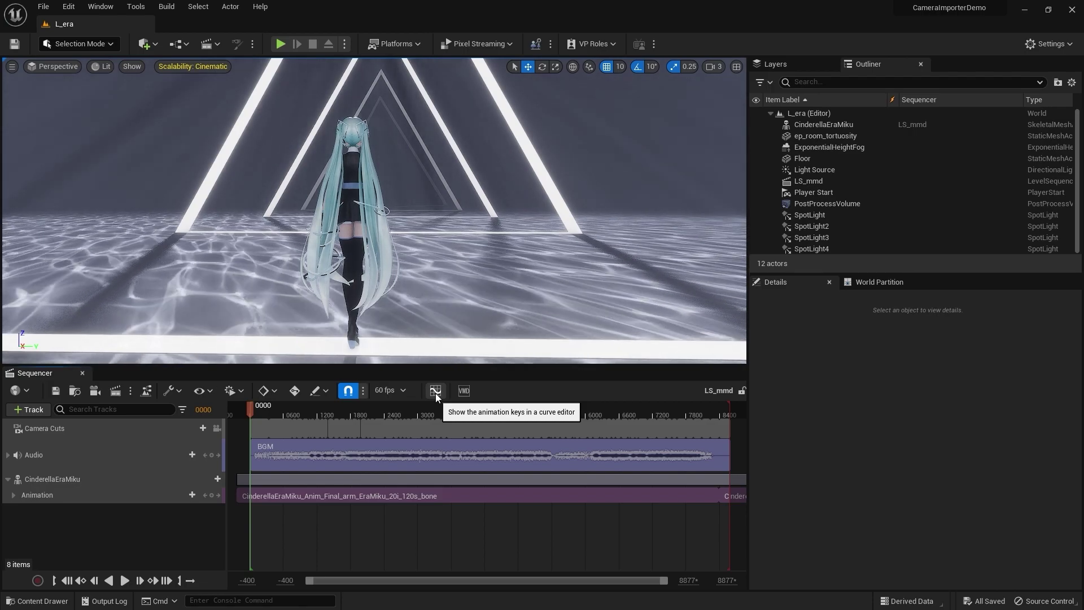
click(403, 392)
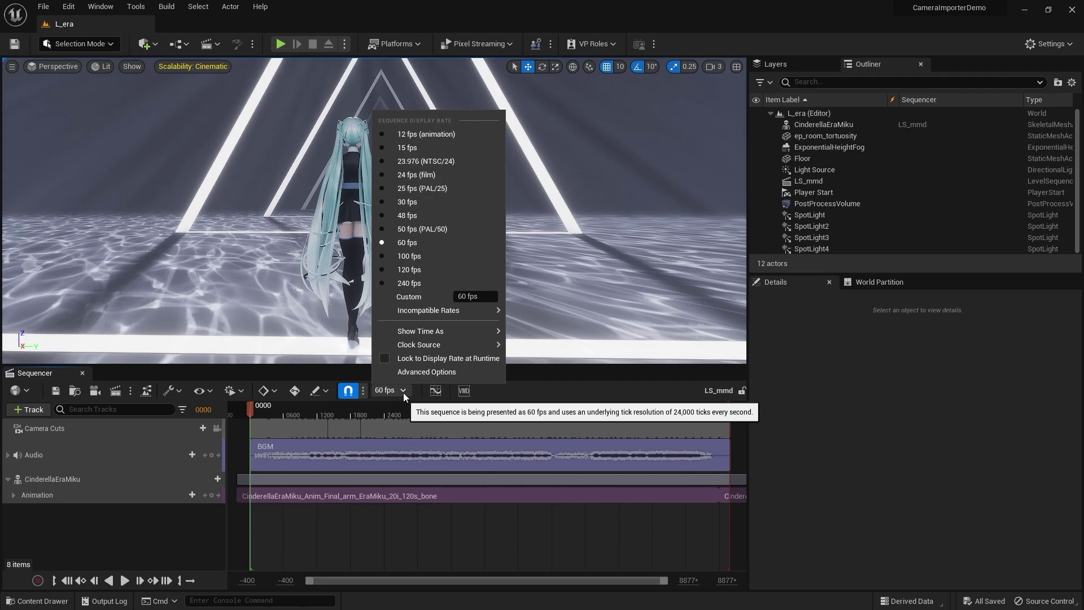
click(403, 392)
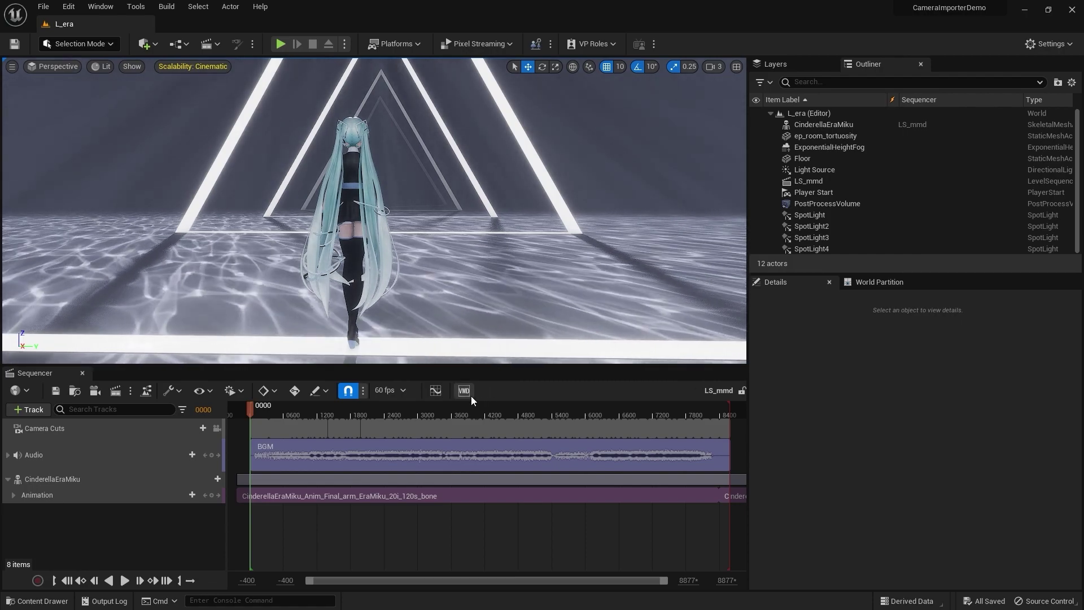
click(471, 395)
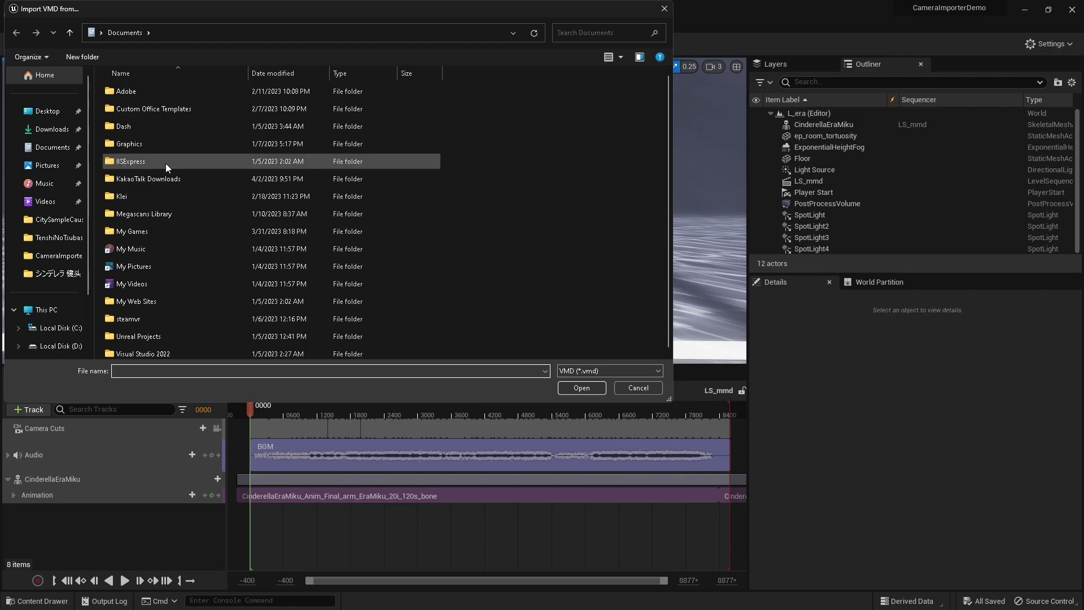
- Choose the camera motion .vmd from a Desktop folder and import it into LS_mmd
click(47, 112)
double_click(142, 116)
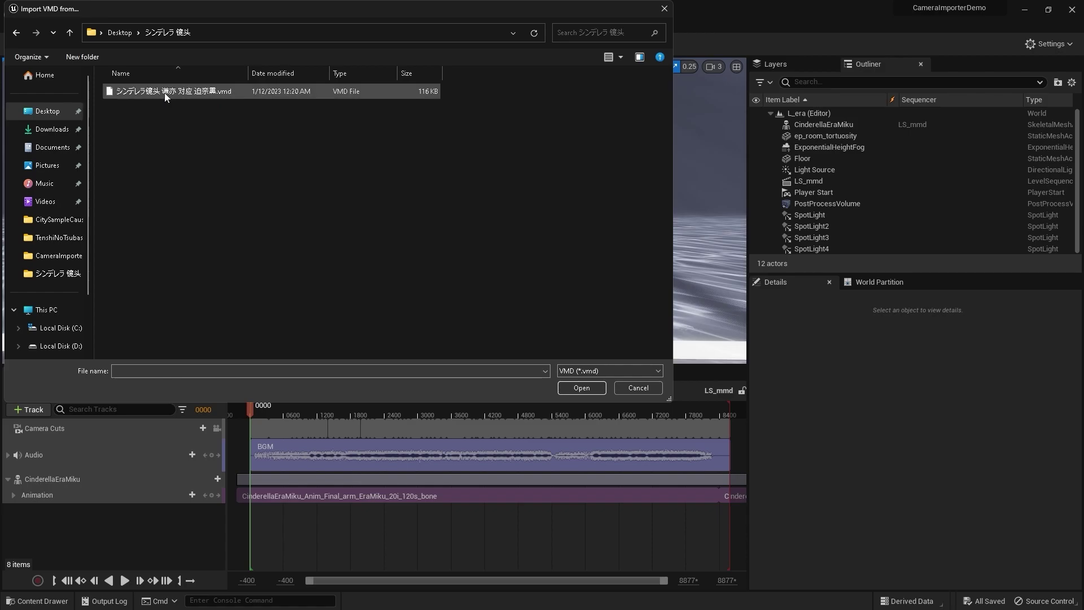
click(165, 92)
click(566, 388)
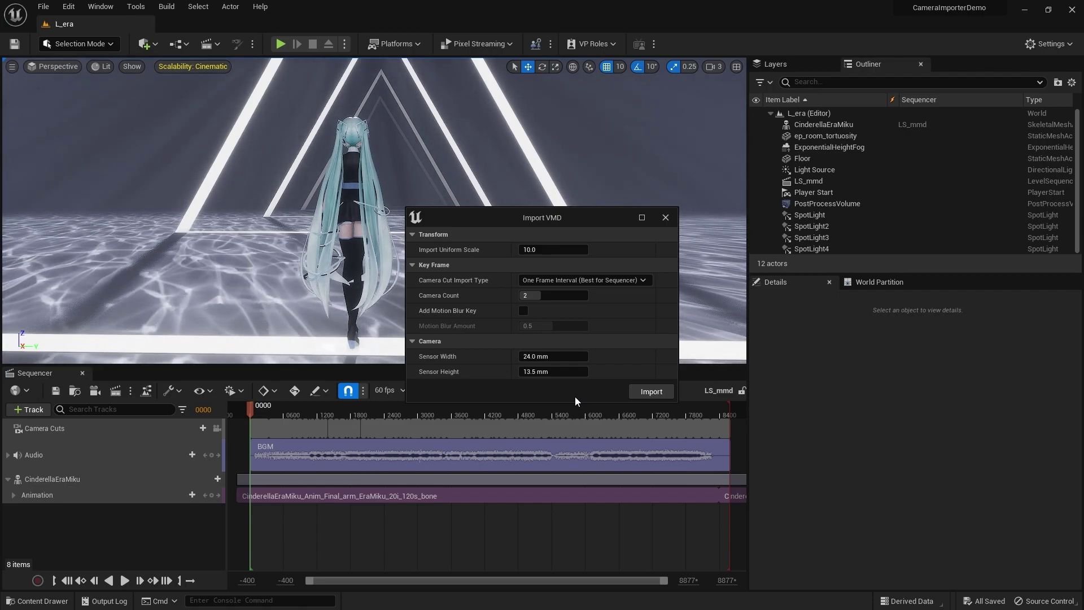
click(632, 390)
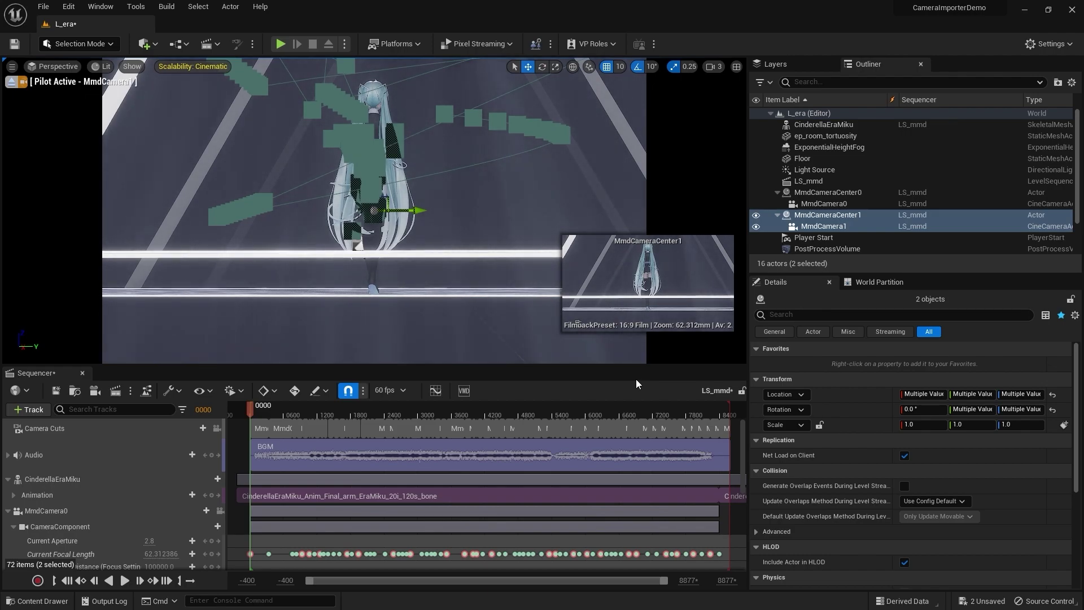
click(435, 390)
click(49, 511)
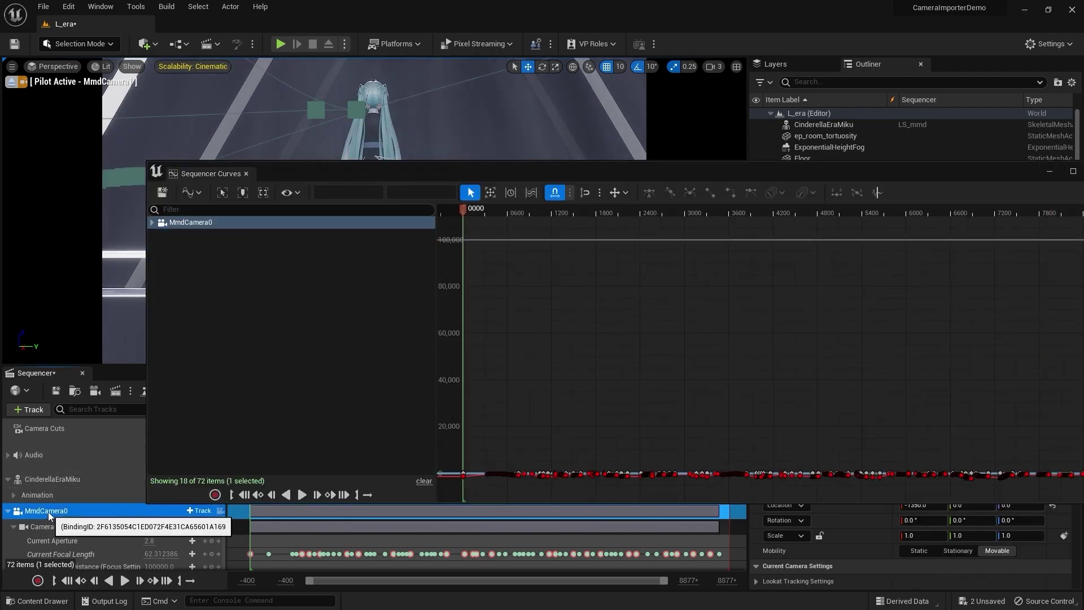
scroll(48, 508, down, 5)
shift+click(53, 534)
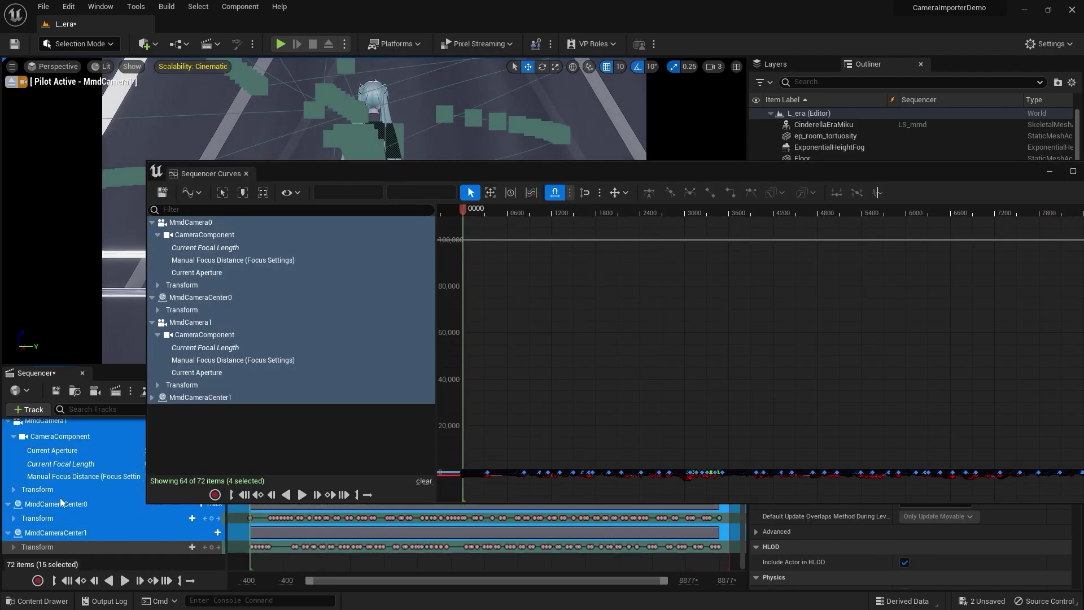
scroll(54, 499, up, 4)
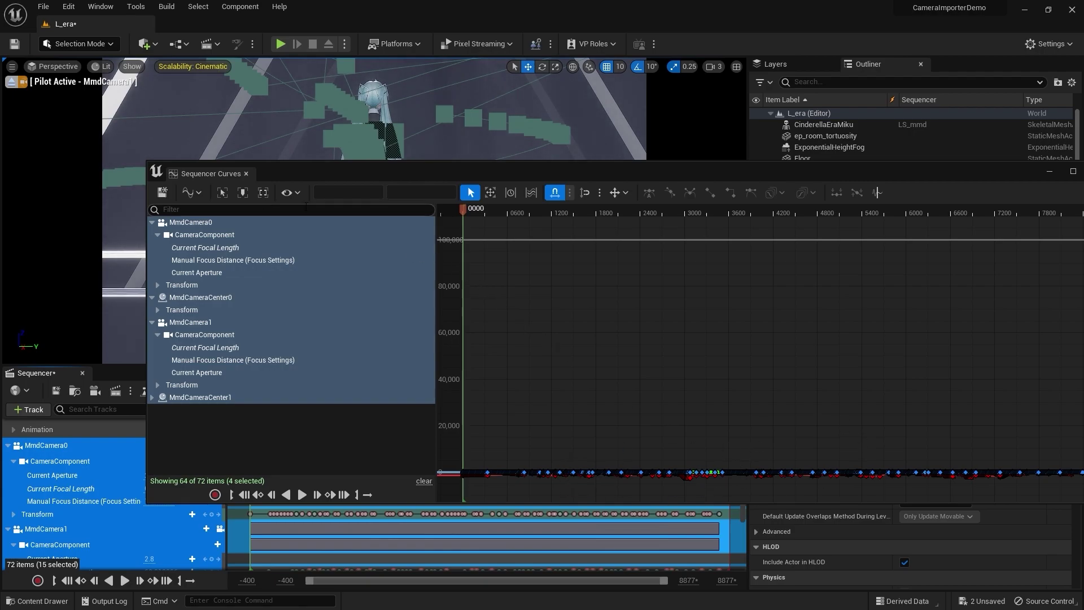
click(246, 173)
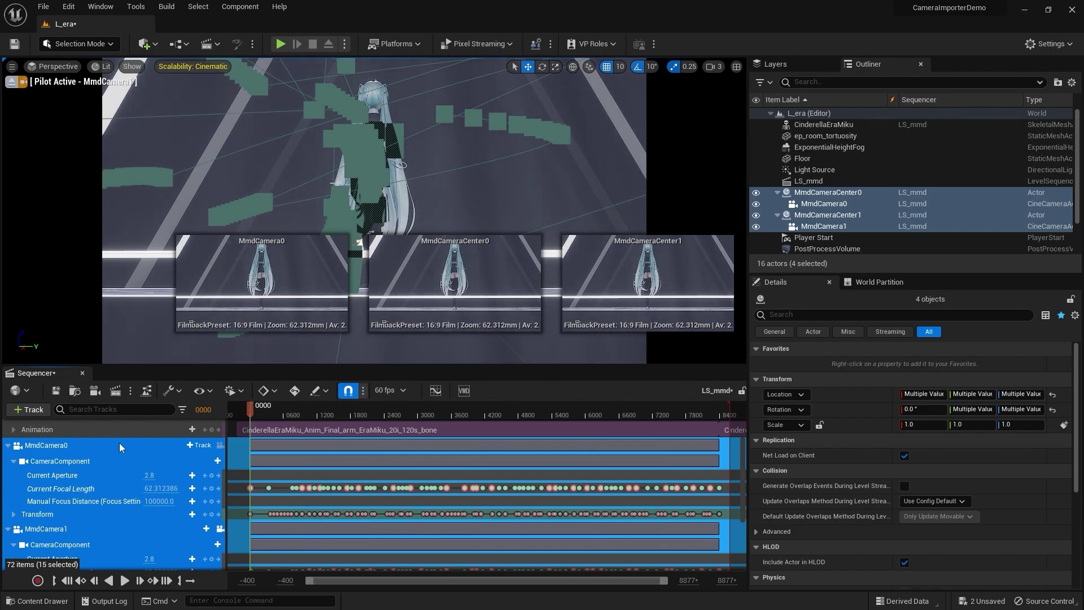
scroll(119, 443, up, 3)
key(Escape)
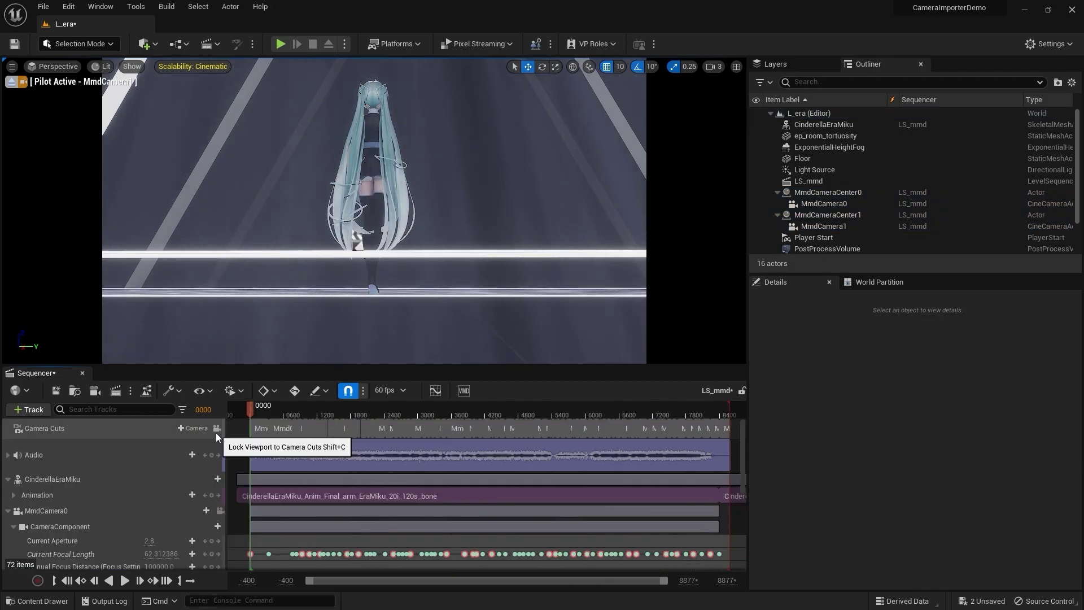
- Lock the viewport to Camera Cuts and play the sequence, stopping at frame 1171
click(218, 427)
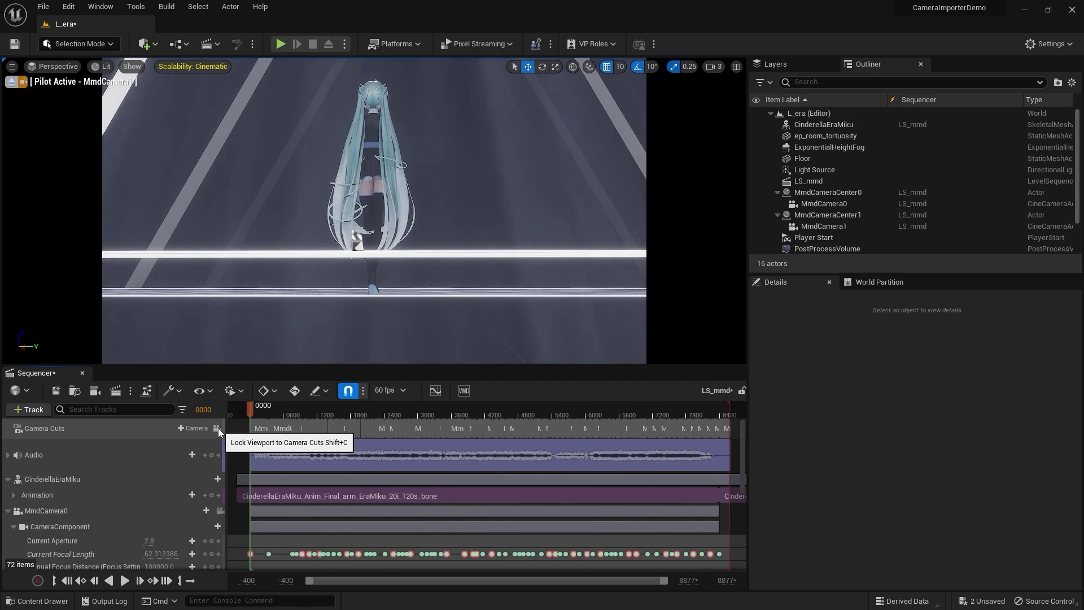
key(space)
click(268, 410)
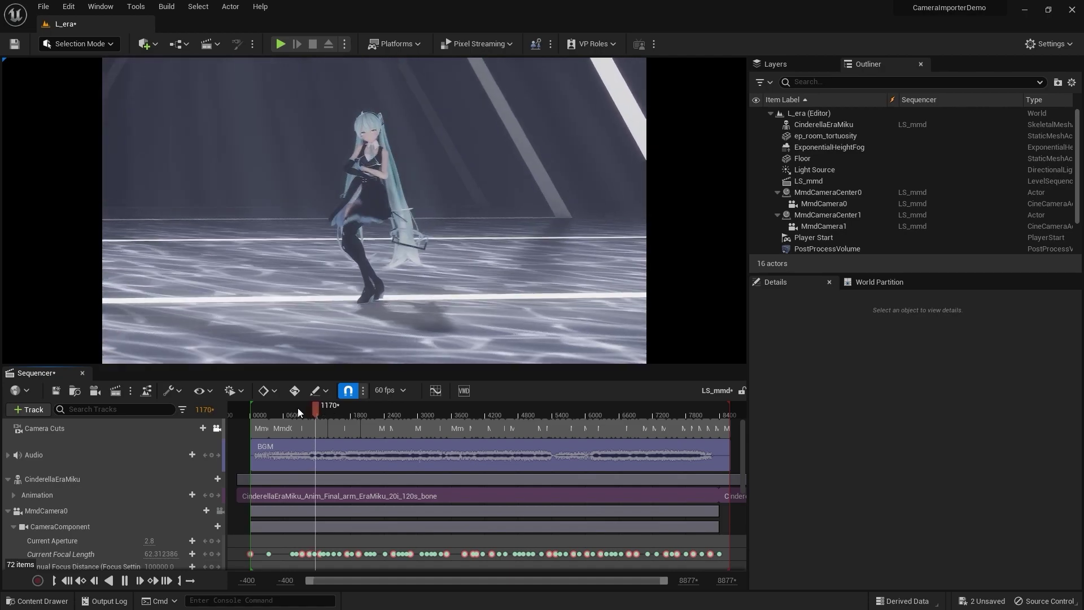
key(space)
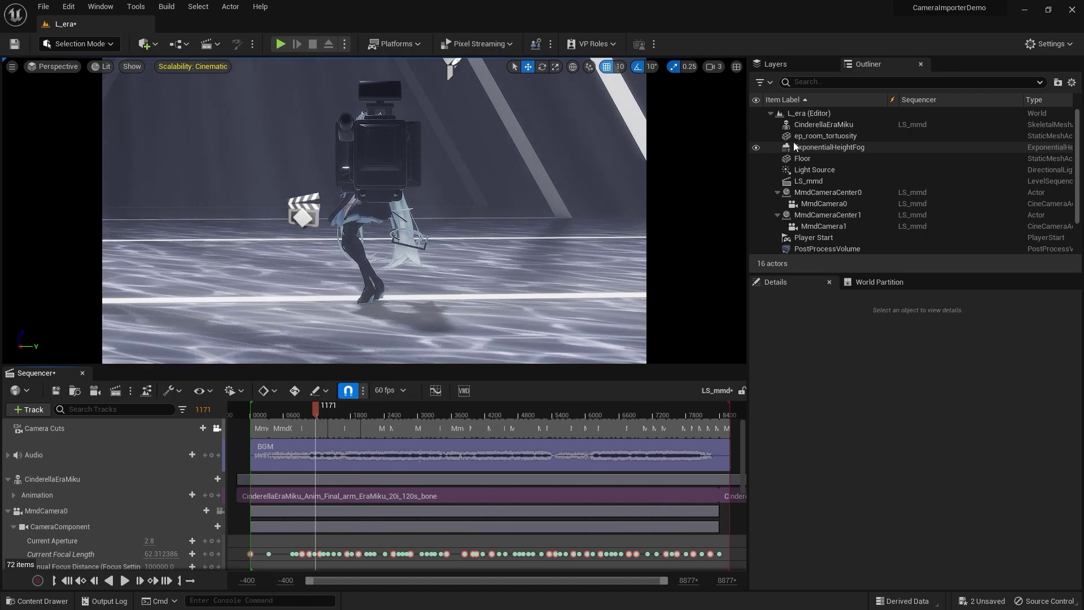
- Place an empty actor in the level and name it CameraRoot
click(804, 125)
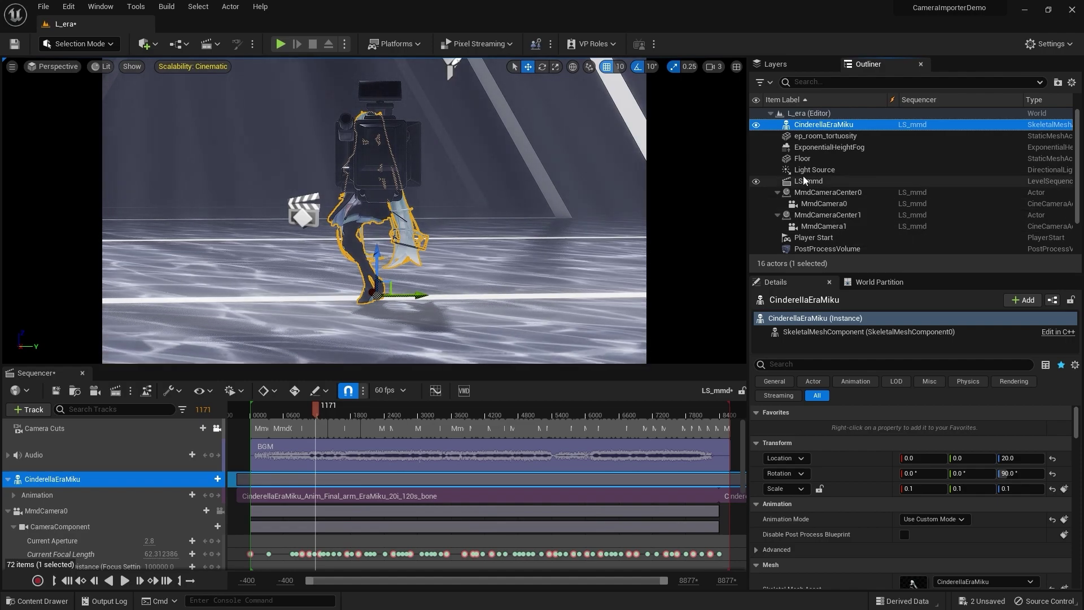
click(157, 45)
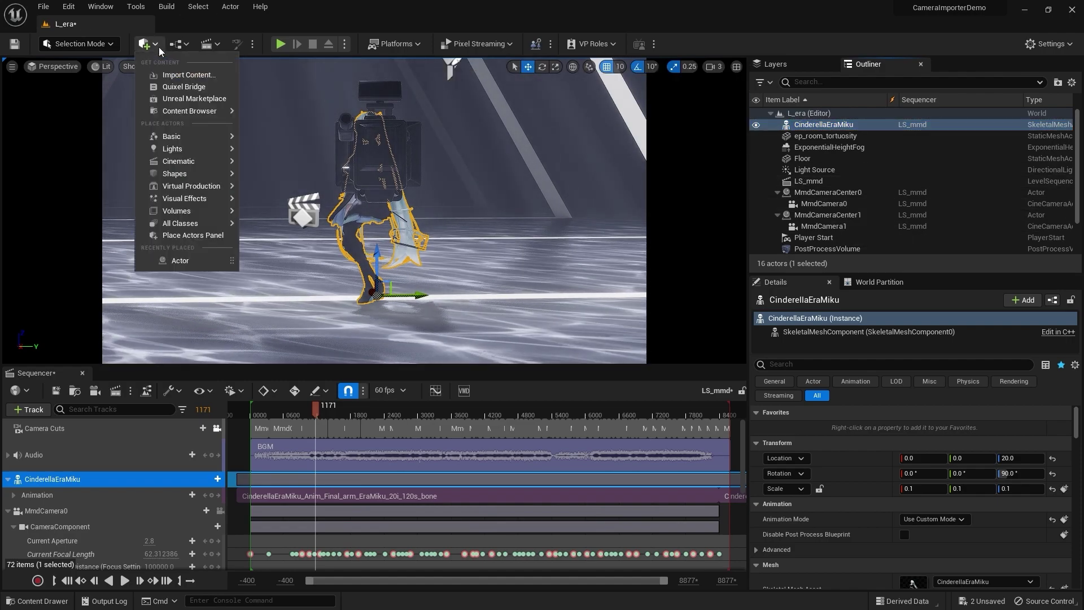
mouse_move(168, 138)
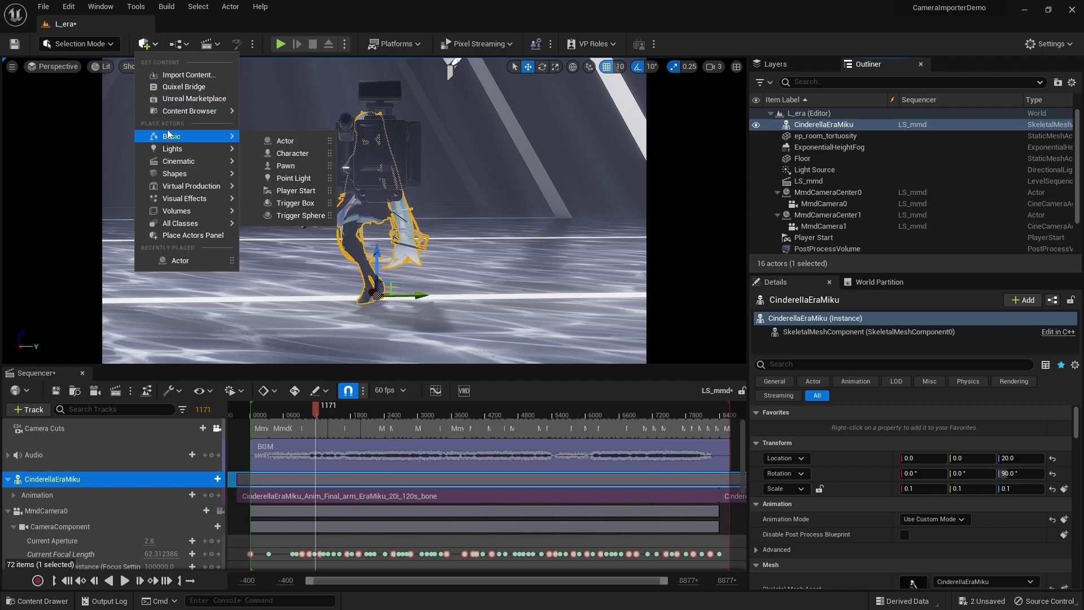
click(283, 140)
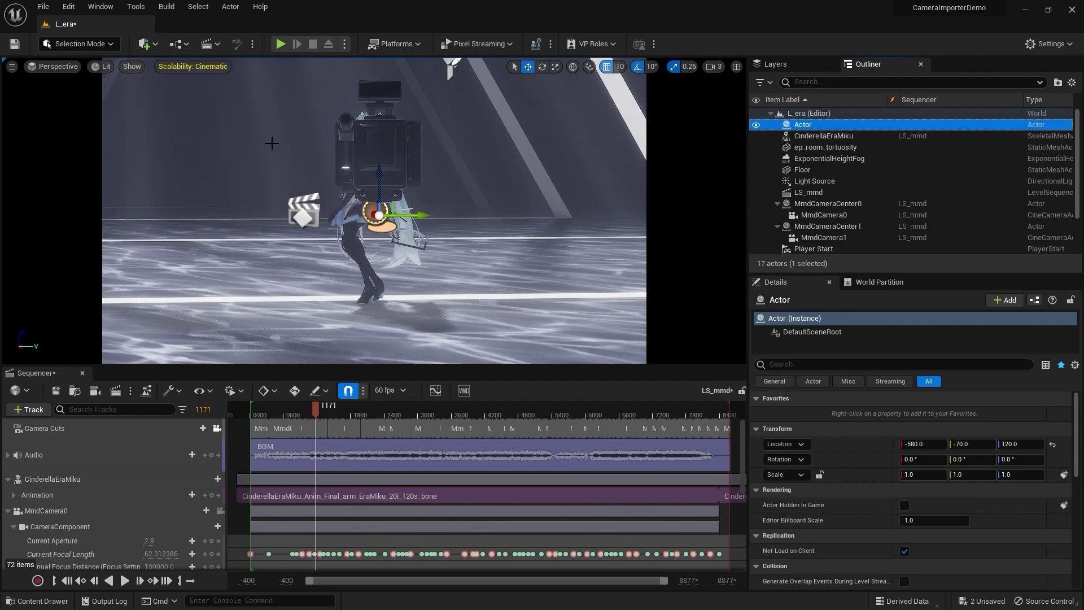
double_click(814, 125)
text(RootA)
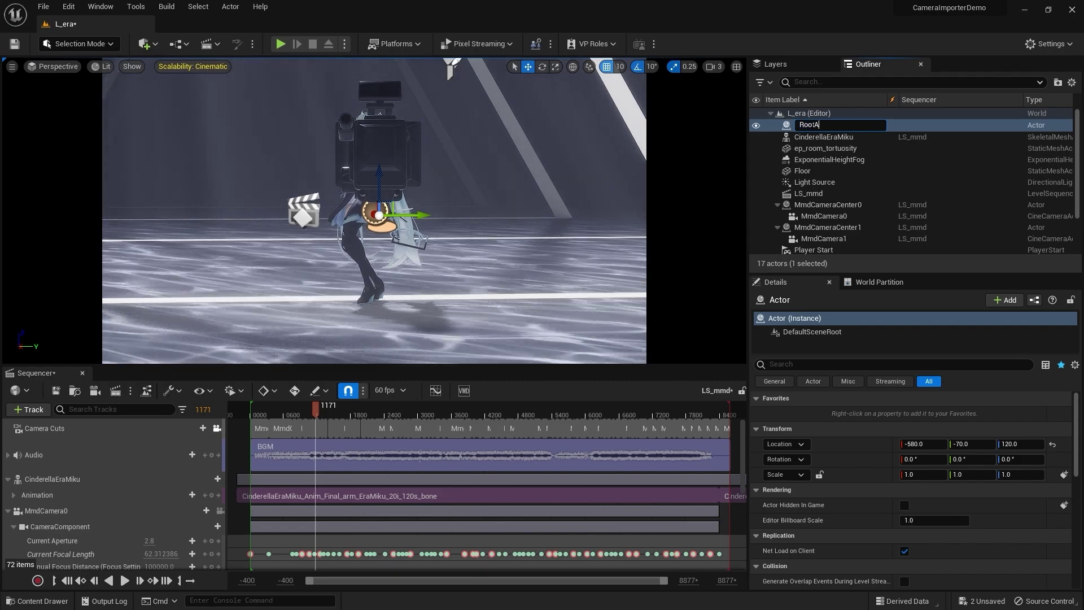
key(BackSpace)
key(BackSpace)
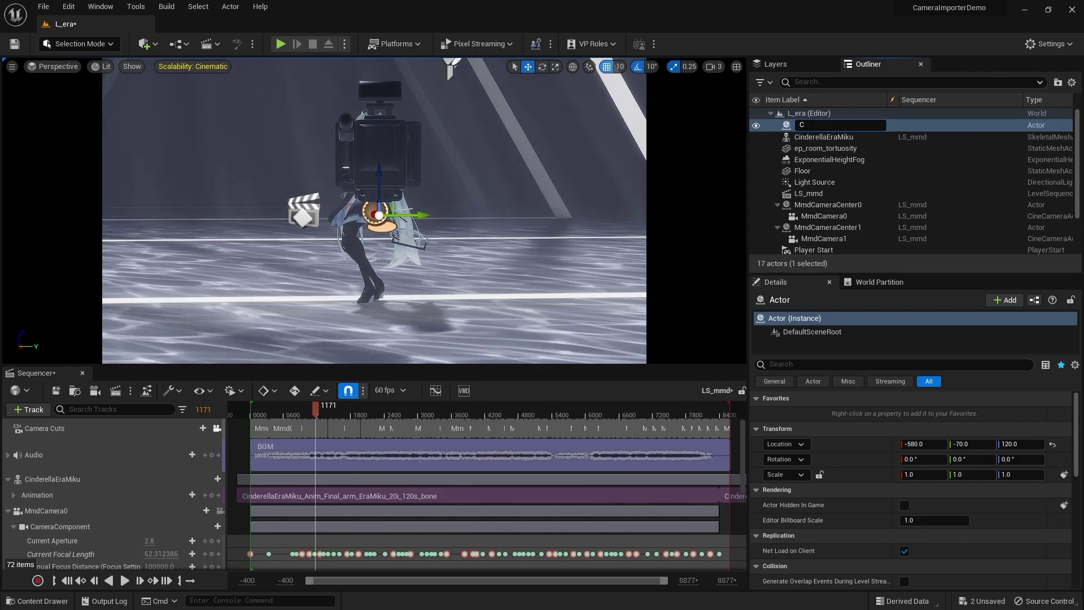
text(ameraRoot)
key(Return)
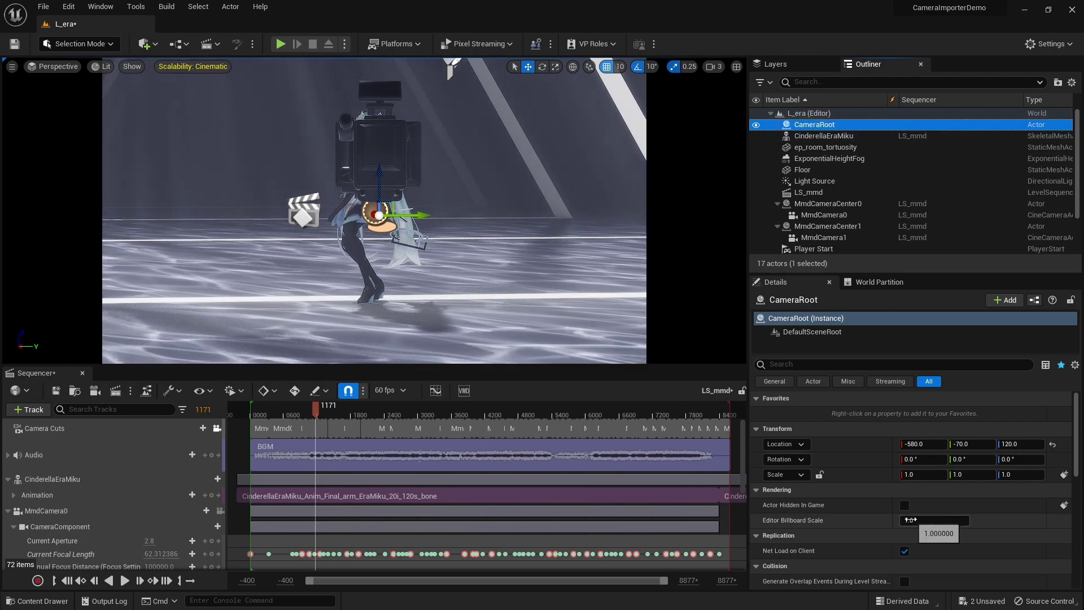
- Set CameraRoot's Editor Billboard Scale to 0 and its Location to 0, 0, 20
click(932, 520)
text(0)
key(Return)
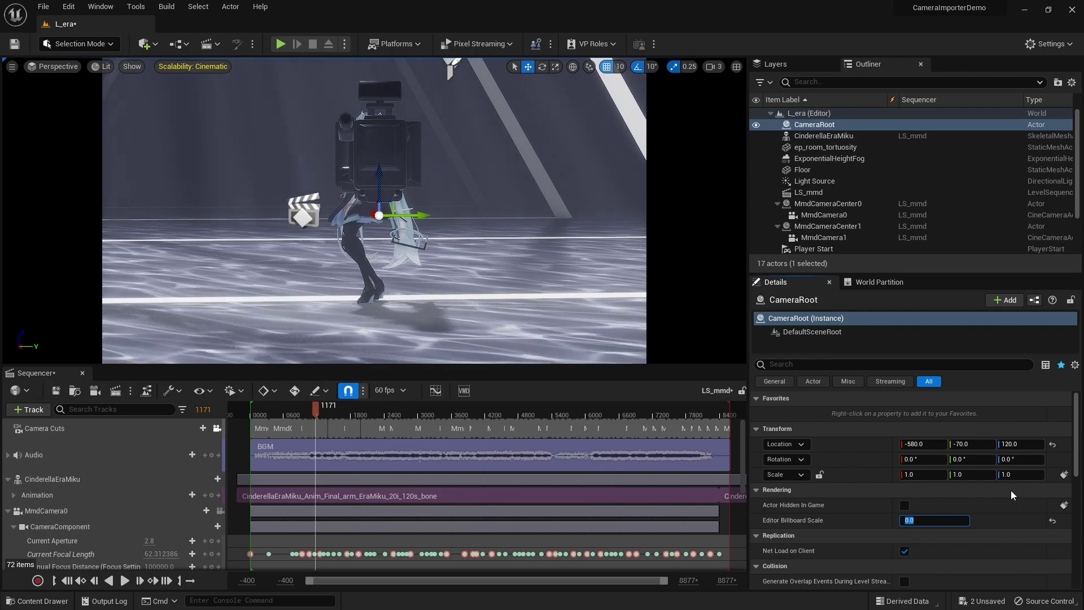
click(1052, 444)
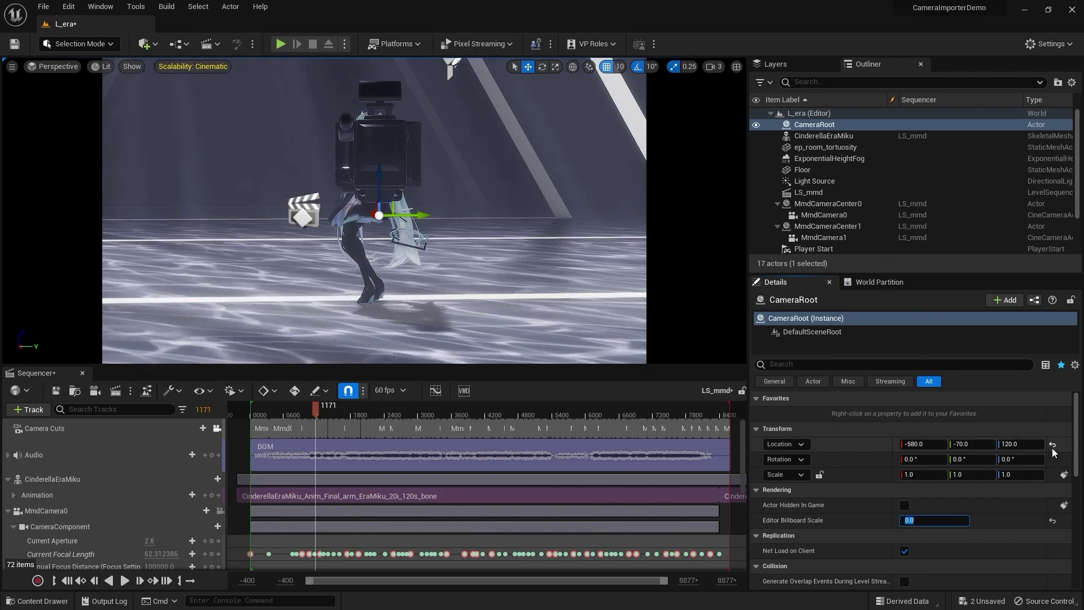
click(1034, 444)
text(2)
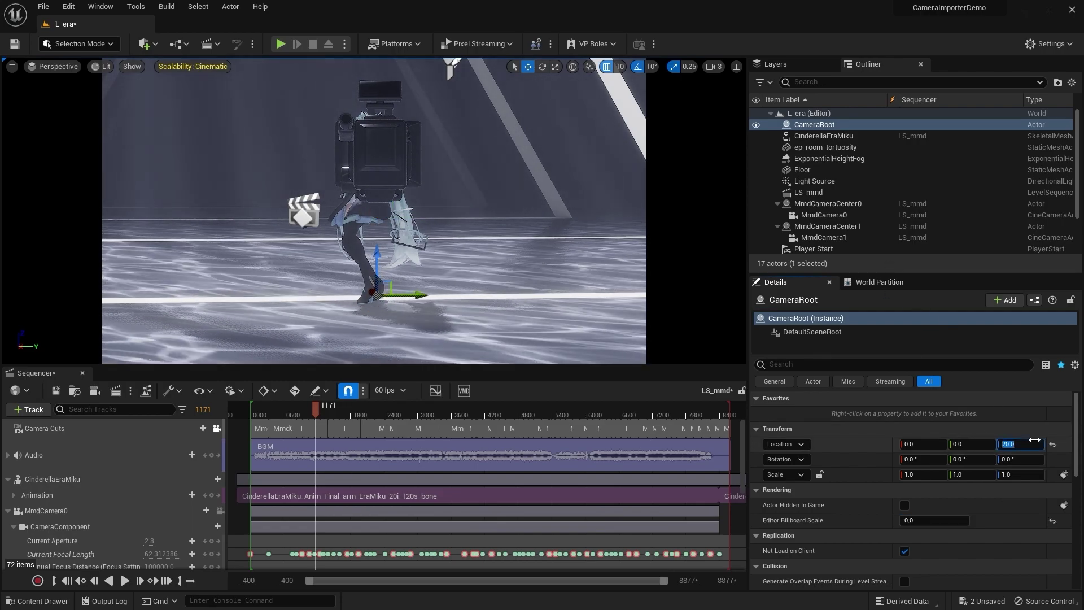
click(812, 140)
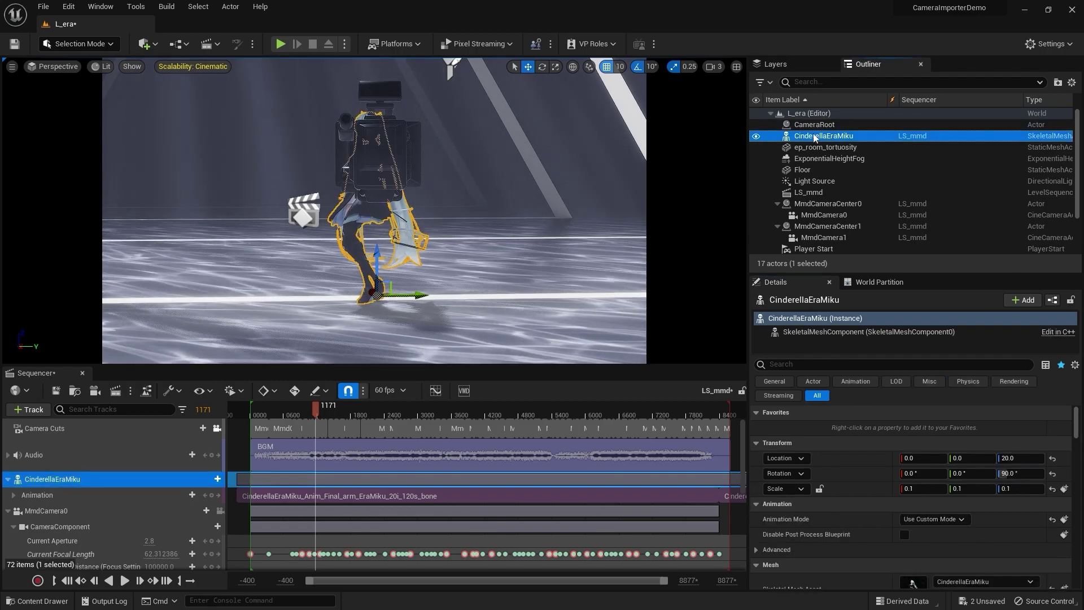
click(812, 125)
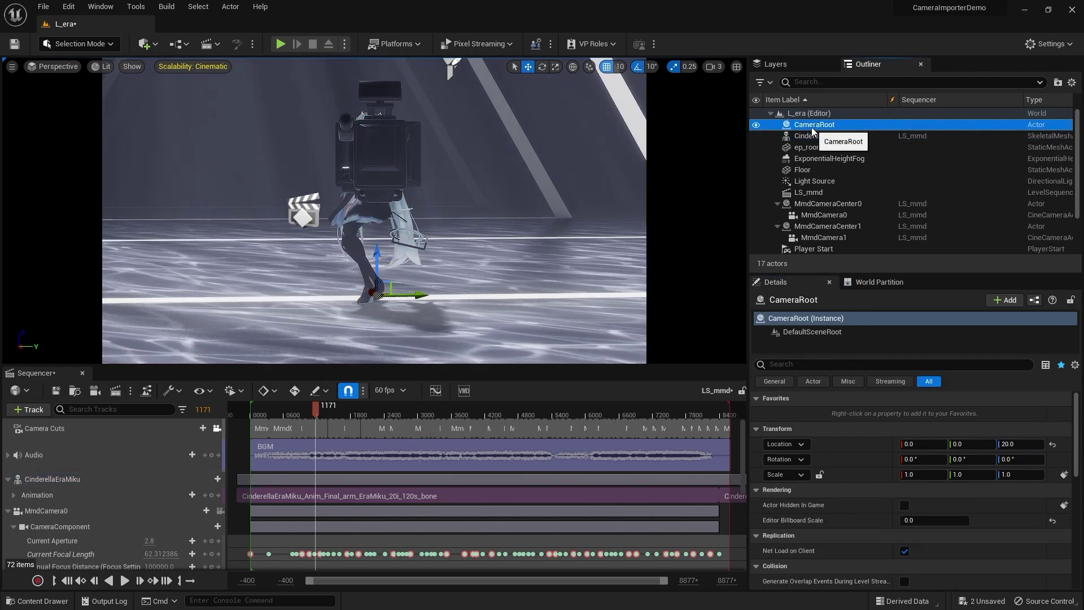
- Nest both MmdCameraCenter actors under CameraRoot and play the sequence to preview the cameras
click(821, 206)
ctrl+click(828, 225)
drag(825, 209, 856, 188)
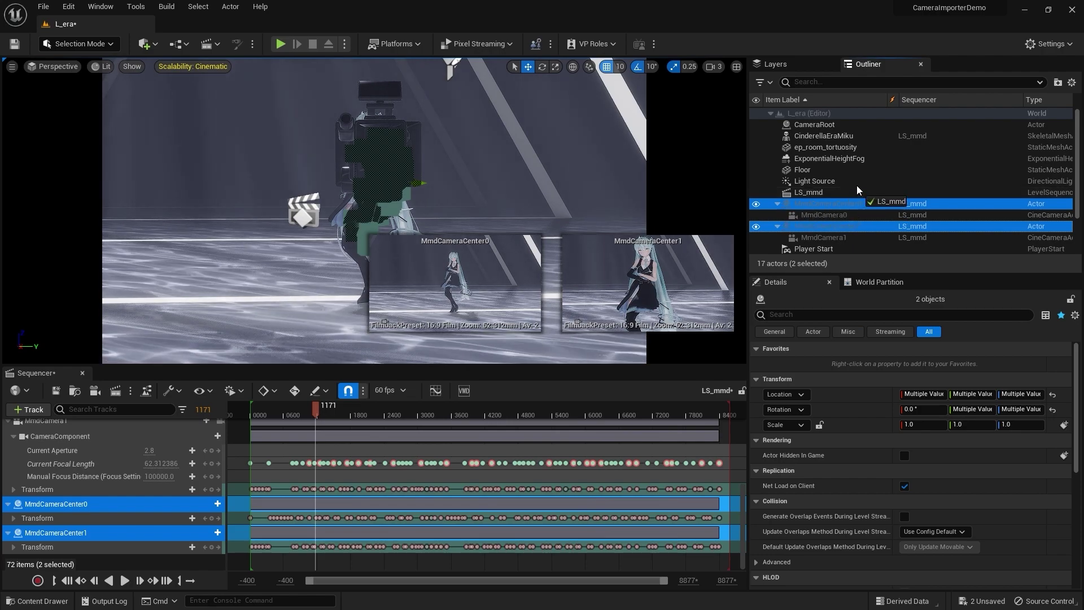
drag(826, 132, 825, 127)
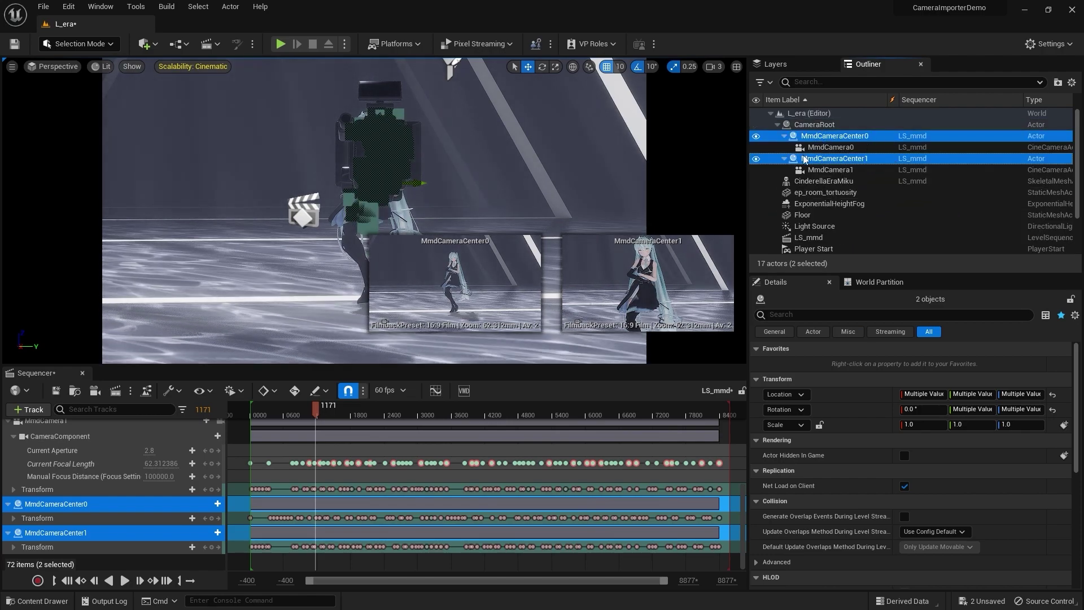
click(614, 384)
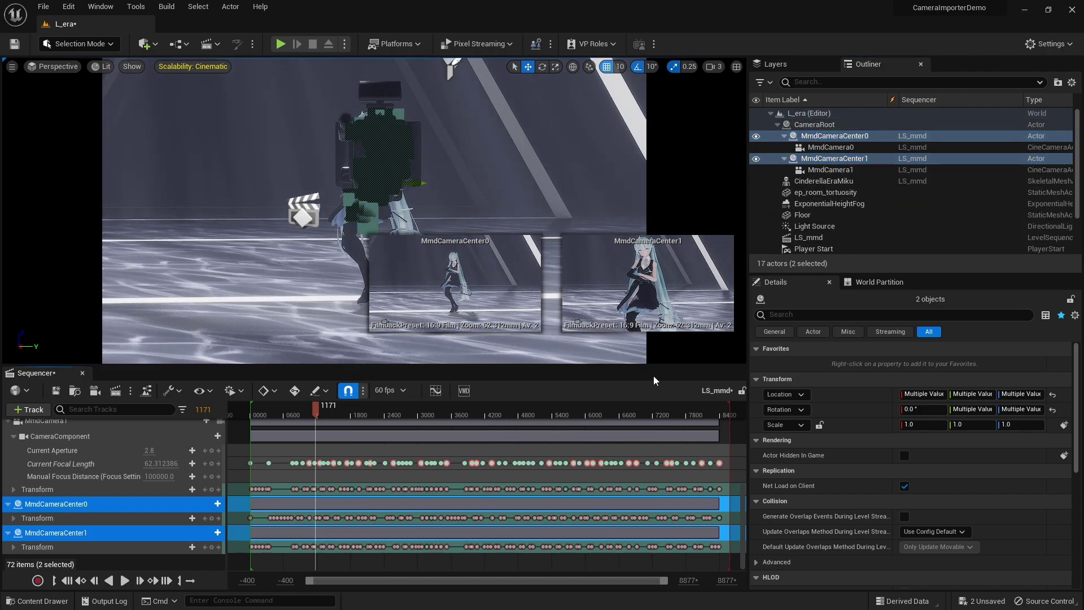
key(space)
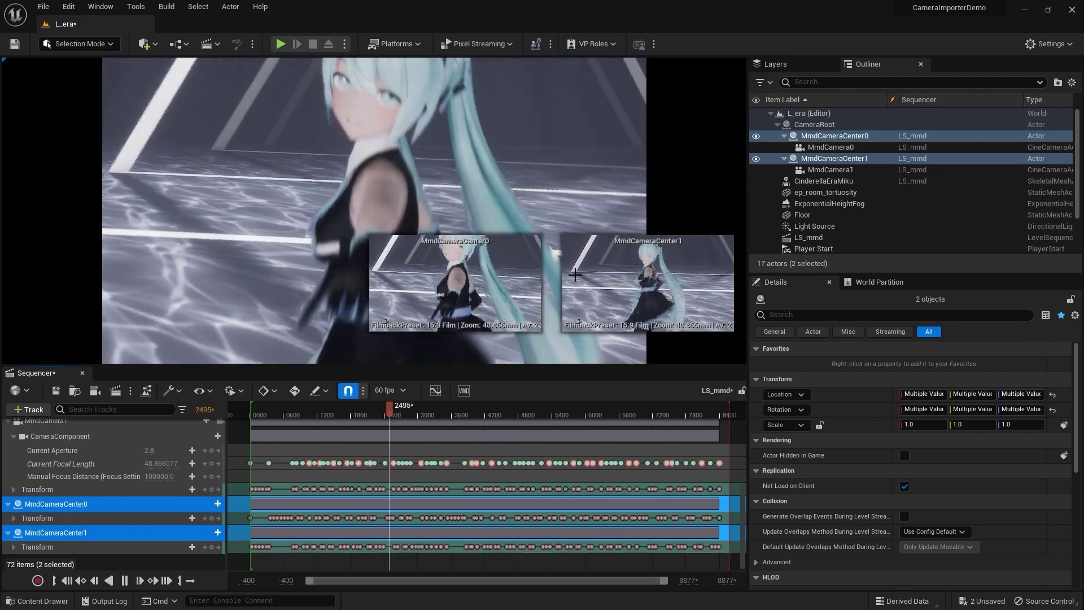
- Stop playback at frame 2539 and select both MmdCamera0 and MmdCamera1
key(space)
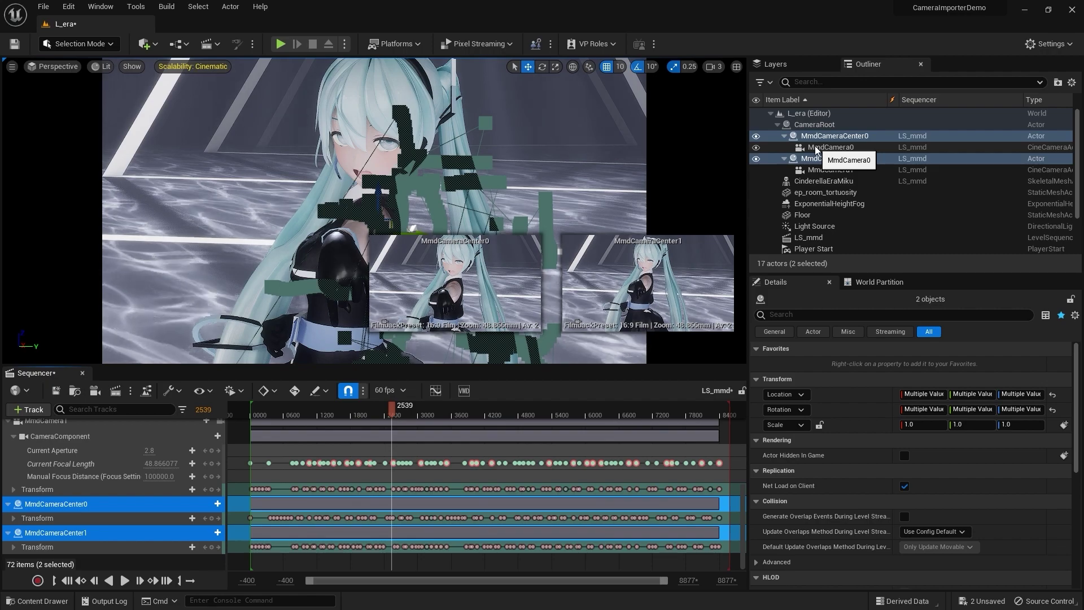
click(830, 147)
ctrl+click(830, 169)
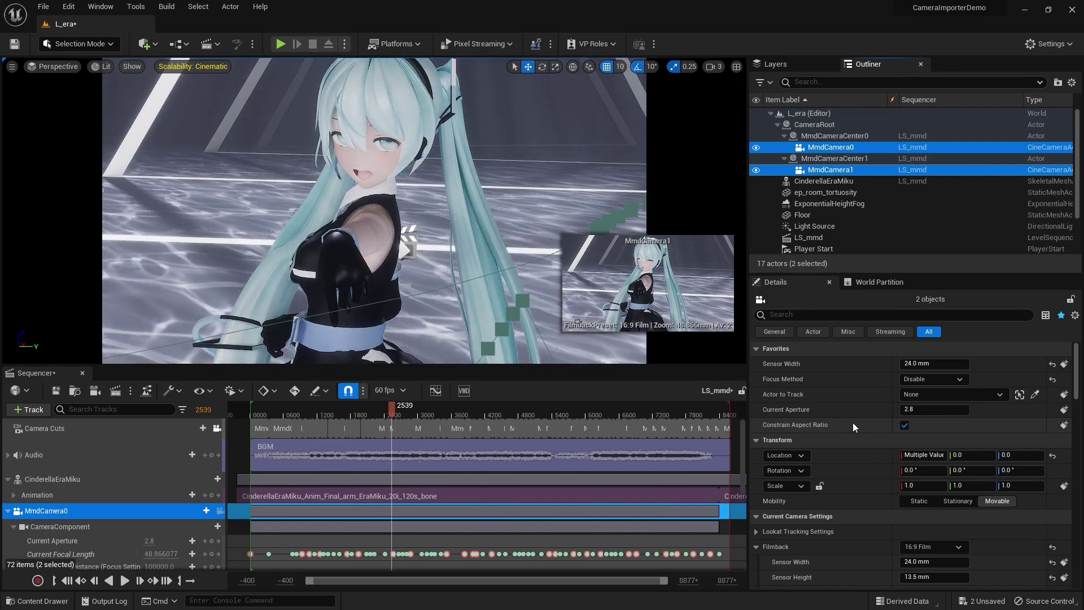
- Check the cameras' 24 × 13.5 mm Filmback sensor height, then bring up the Start menu
scroll(852, 424, down, 2)
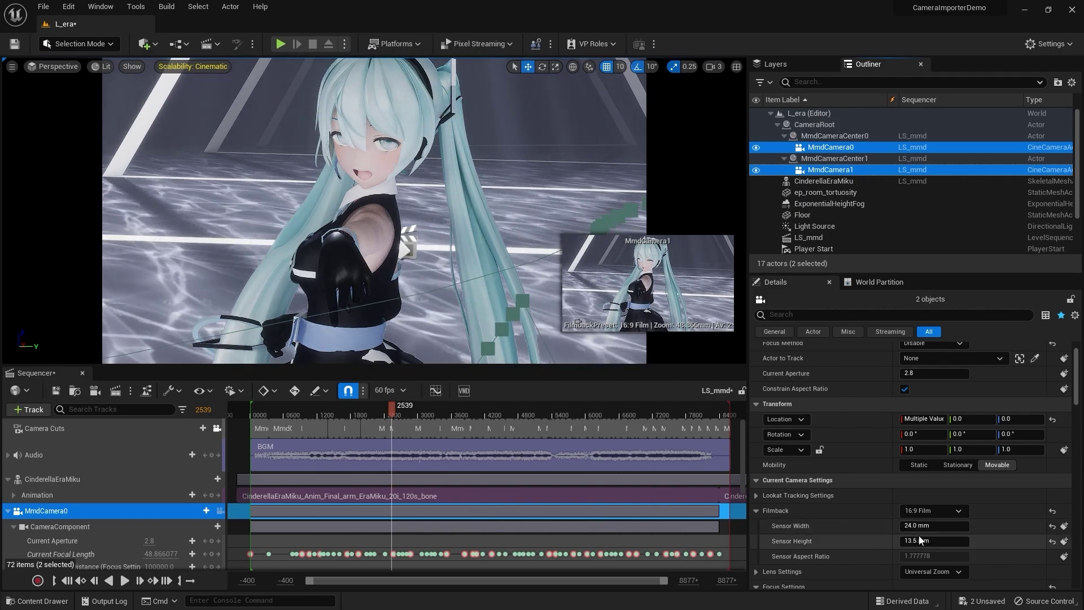
click(934, 541)
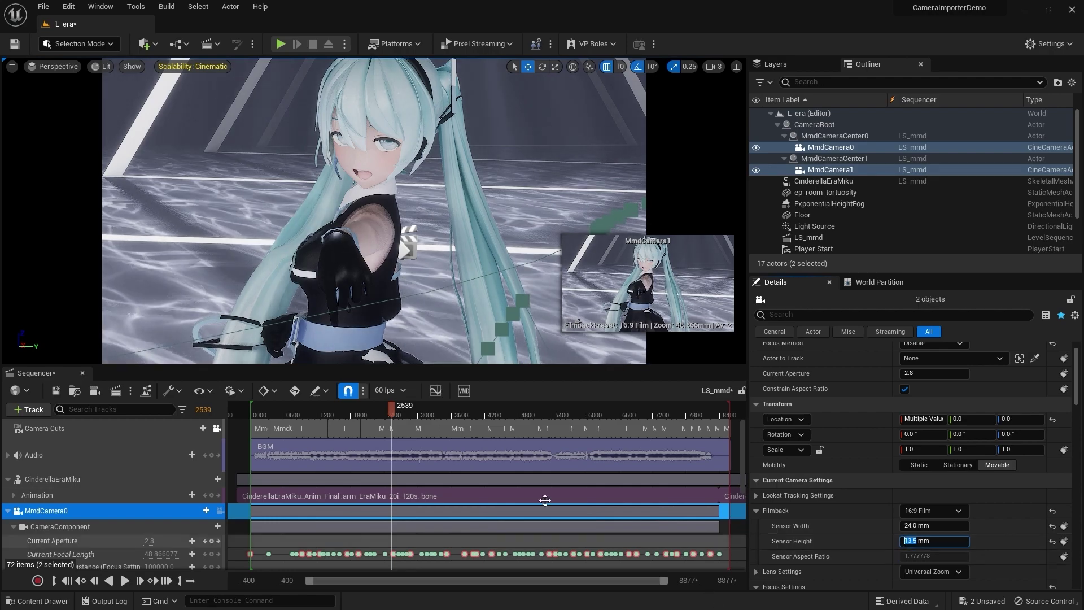
key(super)
- In Firefox's console compute 13.5 × 21/9 = 31.5, then return to Unreal Engine
click(542, 596)
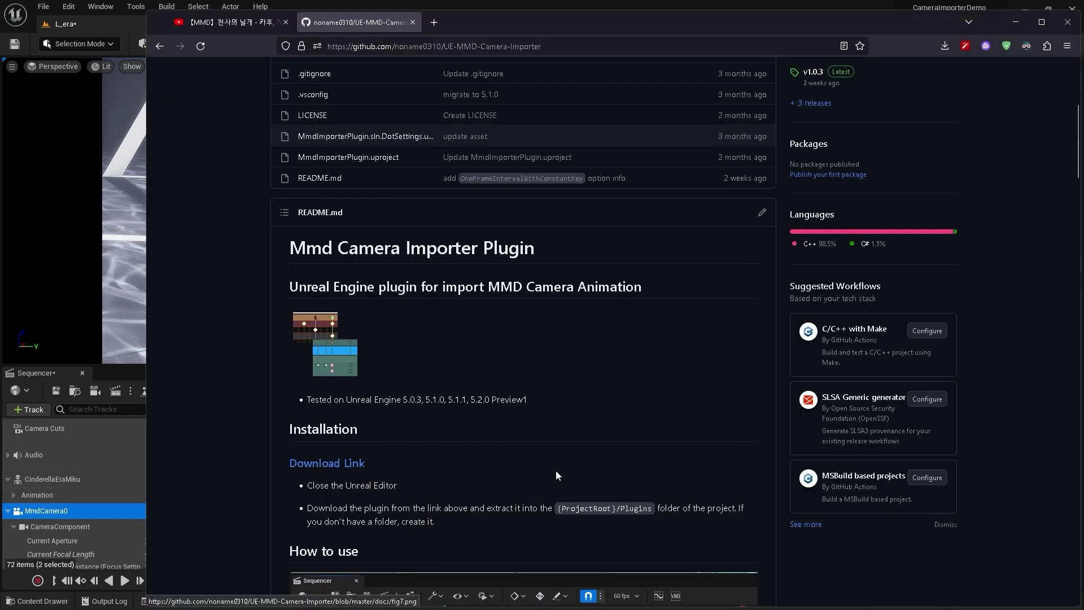
key(F12)
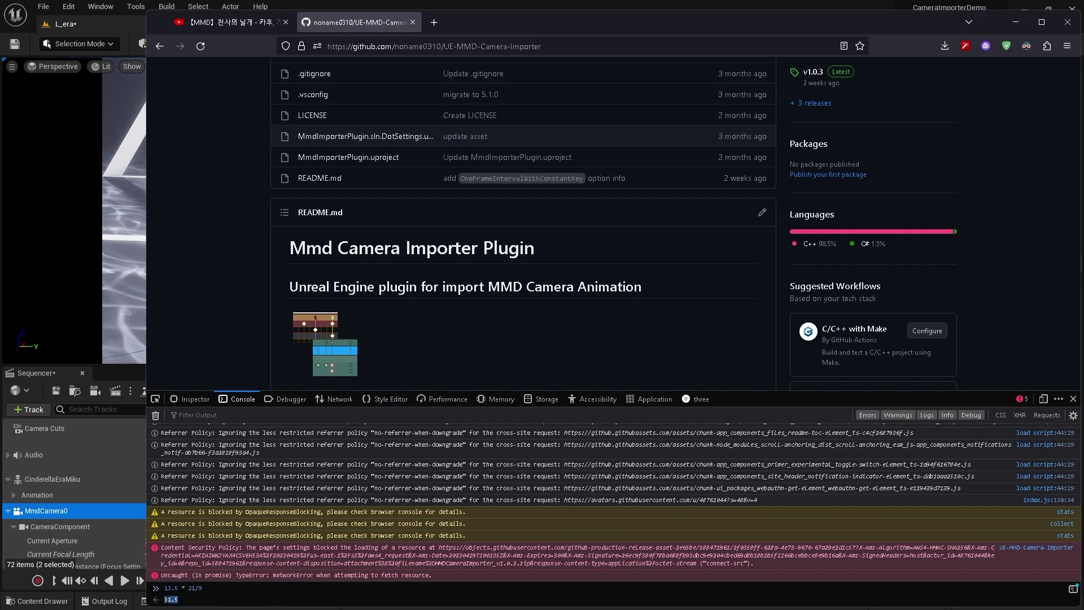
click(1015, 22)
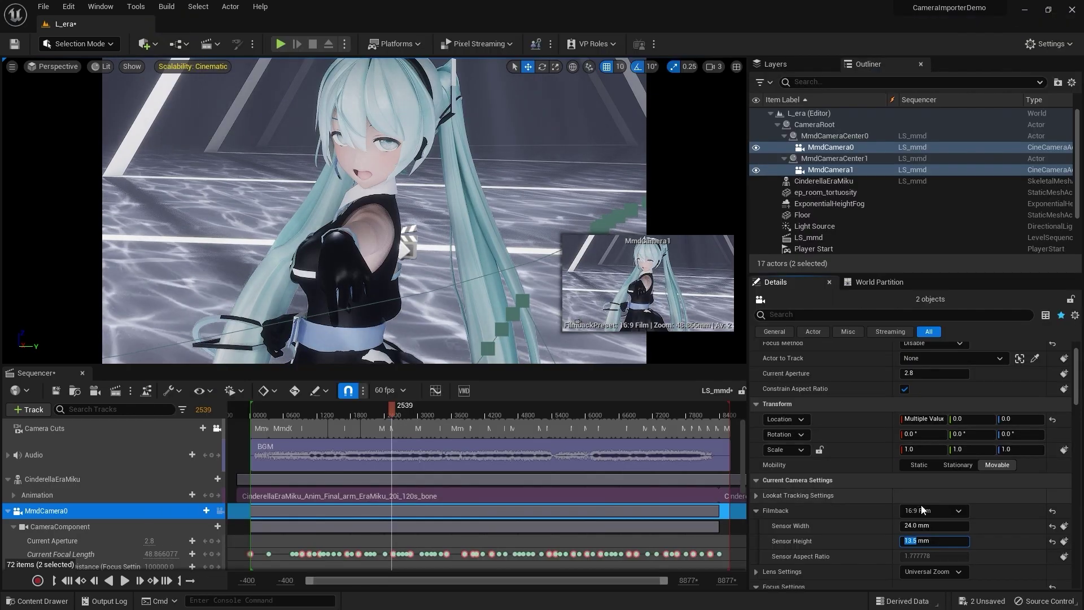
- Set both cameras' Sensor Width to 31.5 mm and briefly play the sequence to check the wider frame
text(31.5)
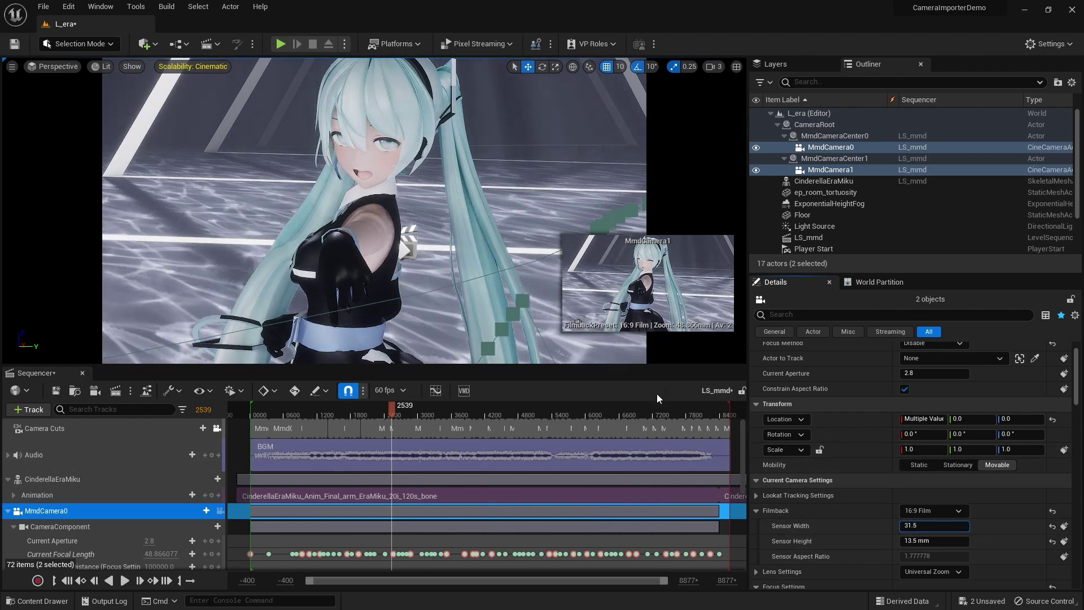
key(Return)
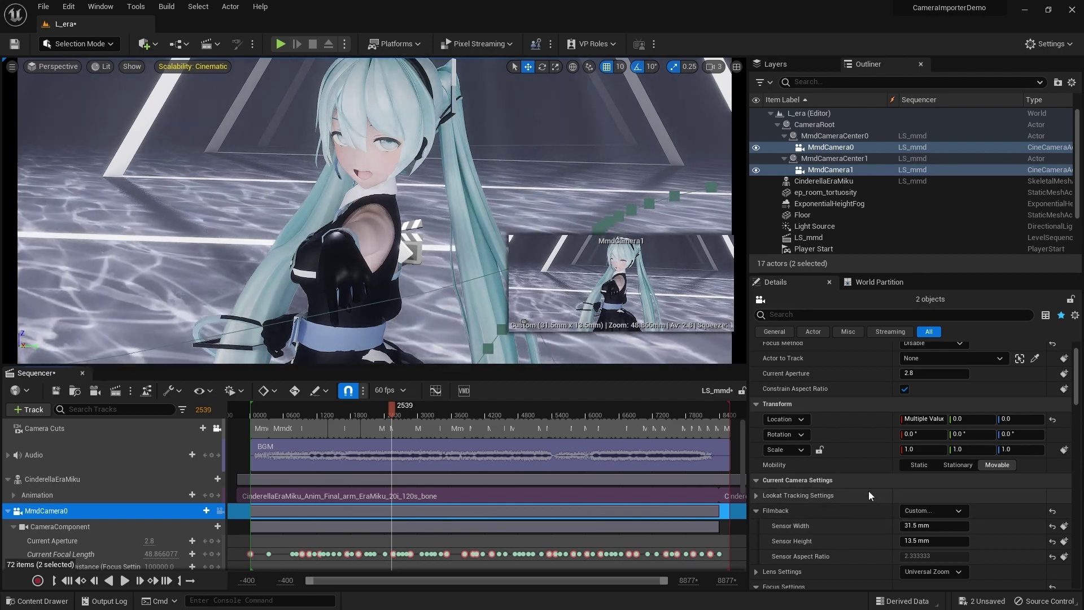
key(space)
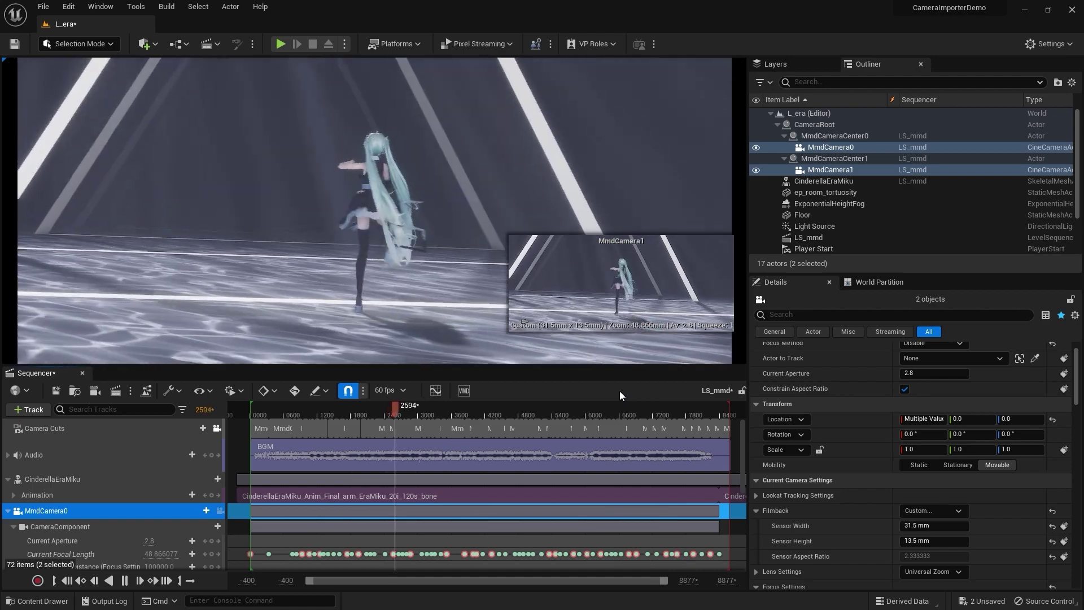
key(space)
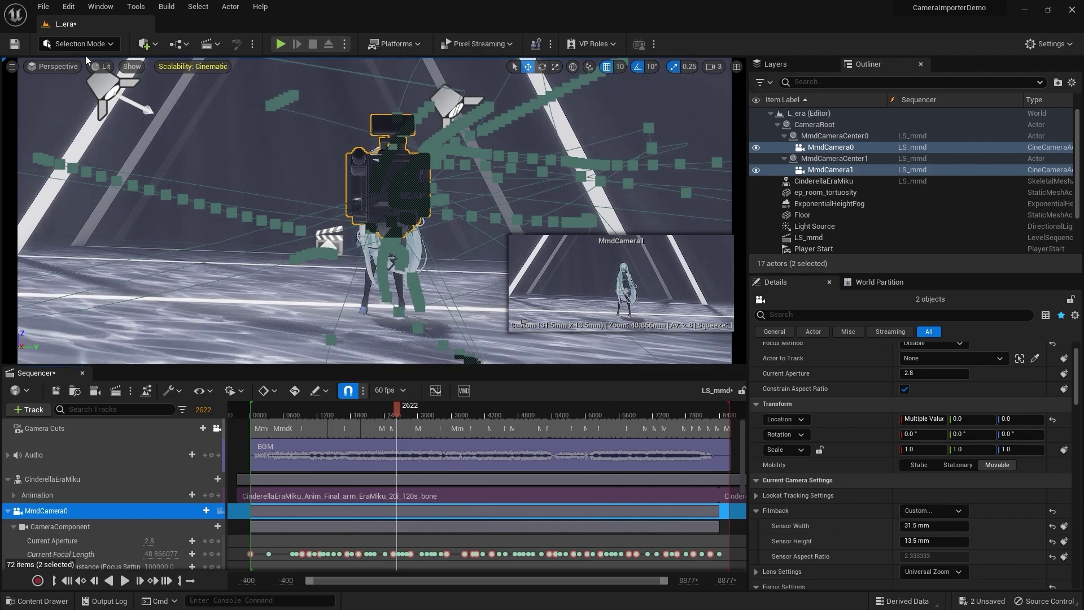
- Place a new empty actor and name it FocusActor
click(154, 46)
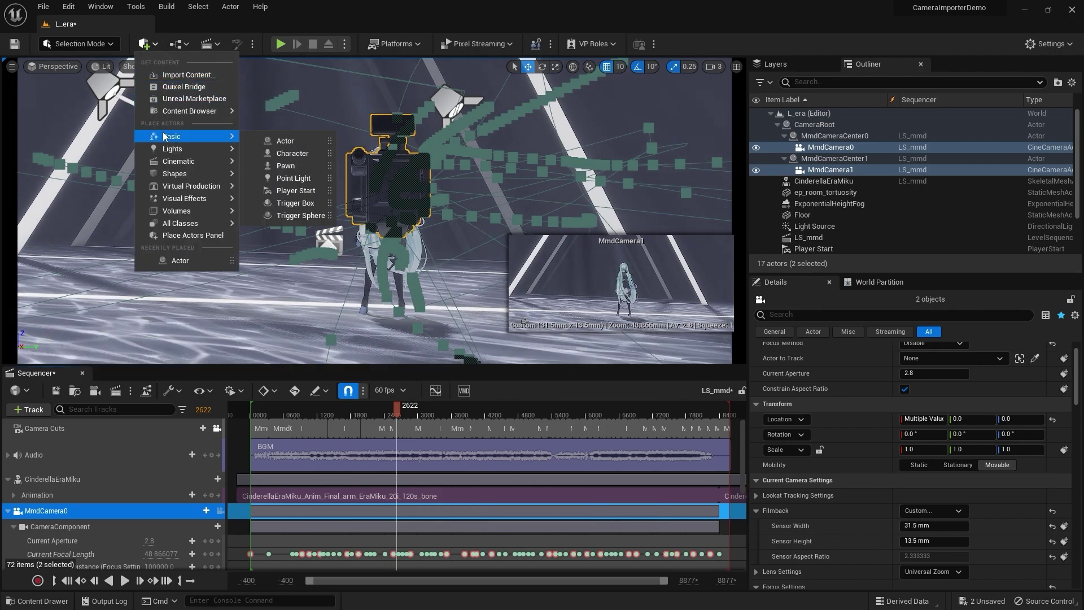
click(270, 140)
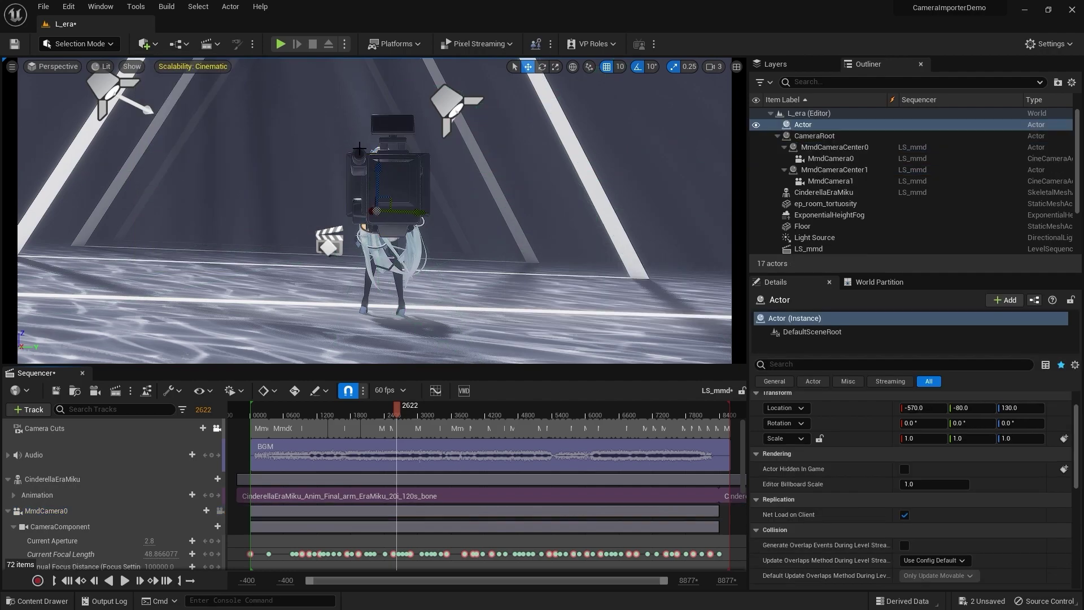
click(821, 148)
click(798, 125)
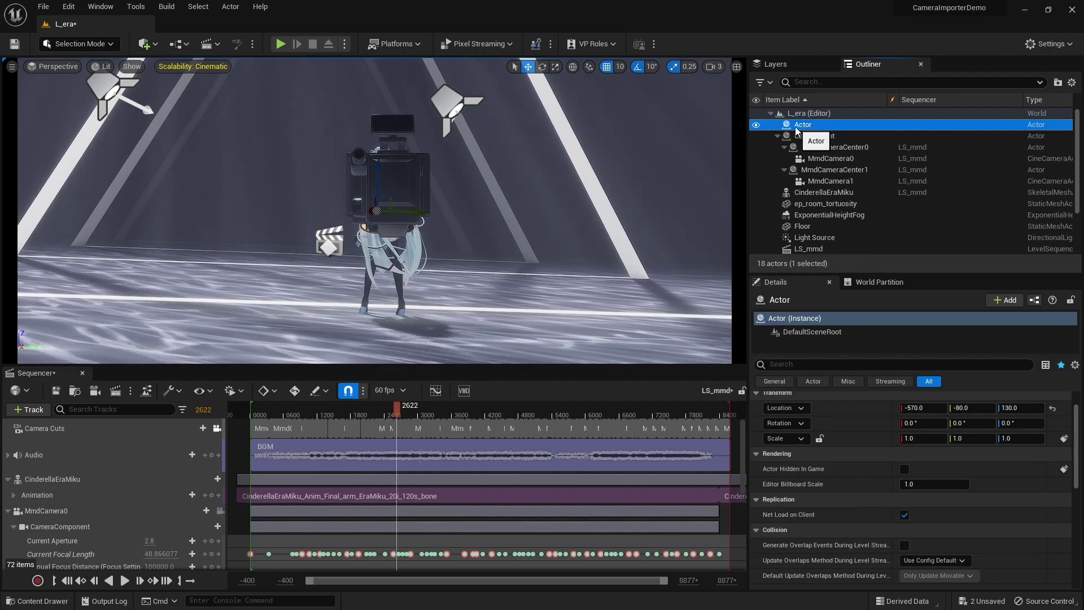
click(797, 125)
text(FocusActor)
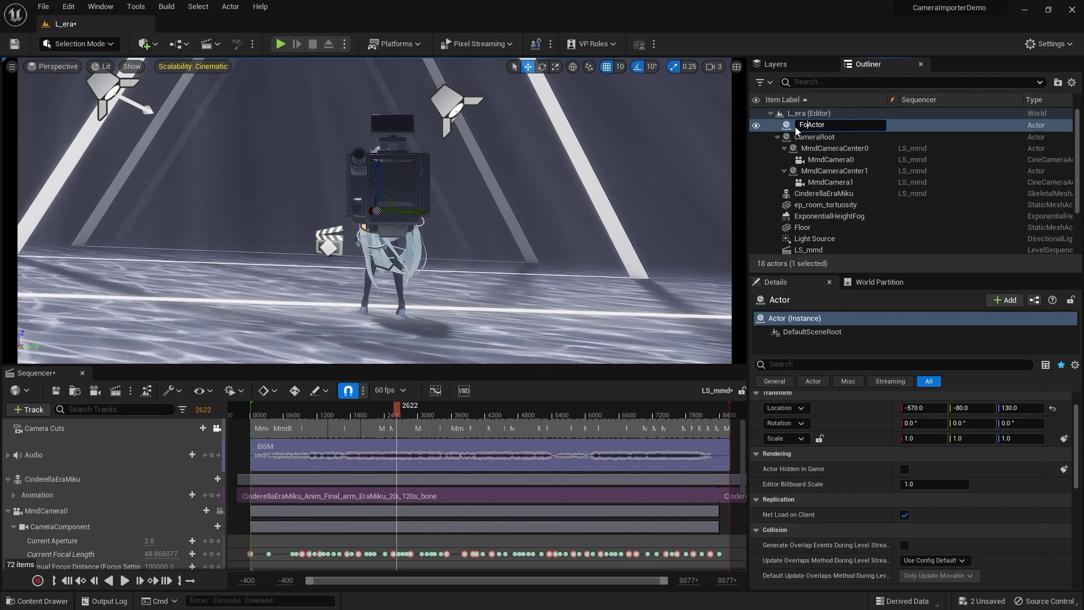
key(Return)
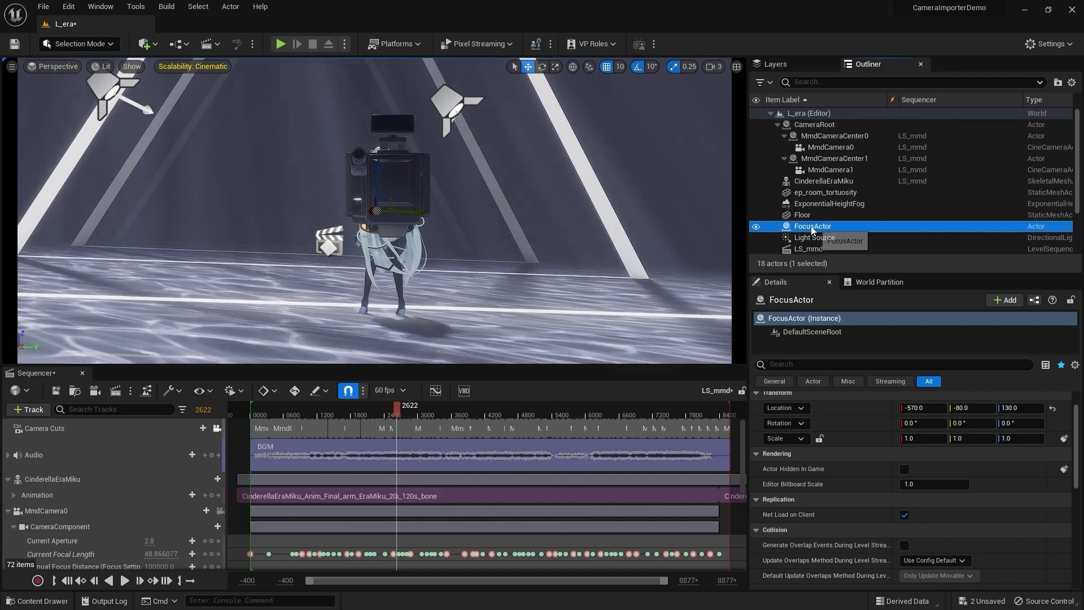
- Attach FocusActor to CinderellaEraMiku's 頭 head bone at zero offset, with billboard scale 0
drag(832, 181, 831, 181)
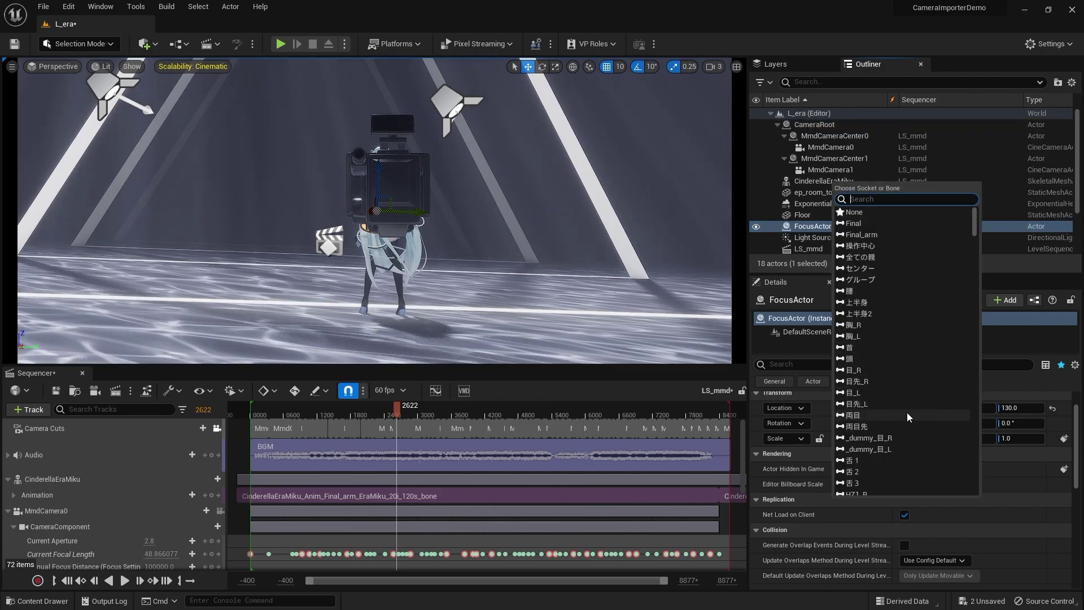
click(862, 358)
click(1052, 409)
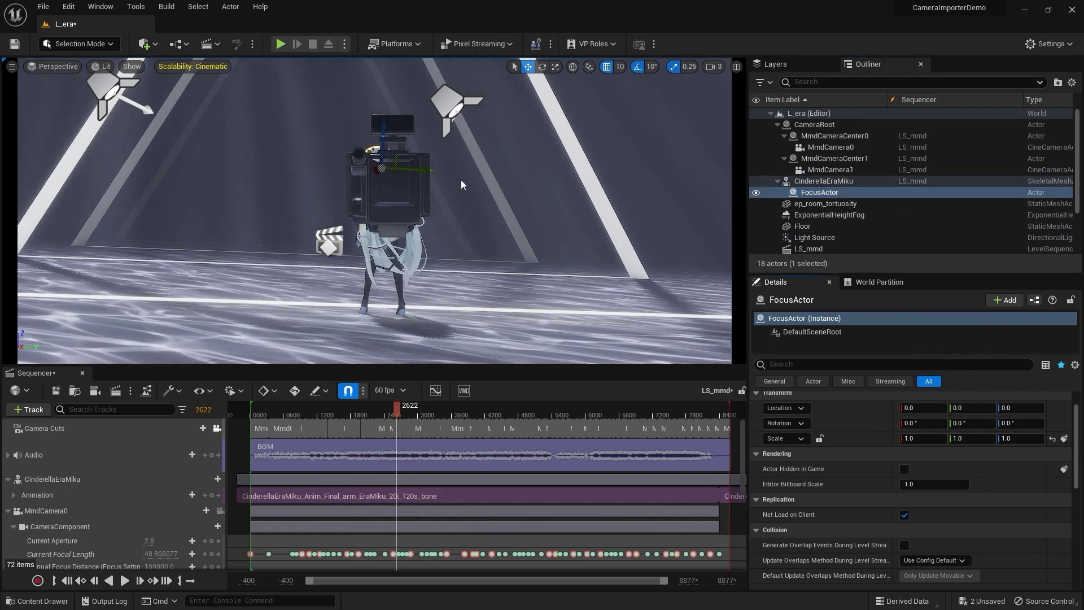
click(932, 484)
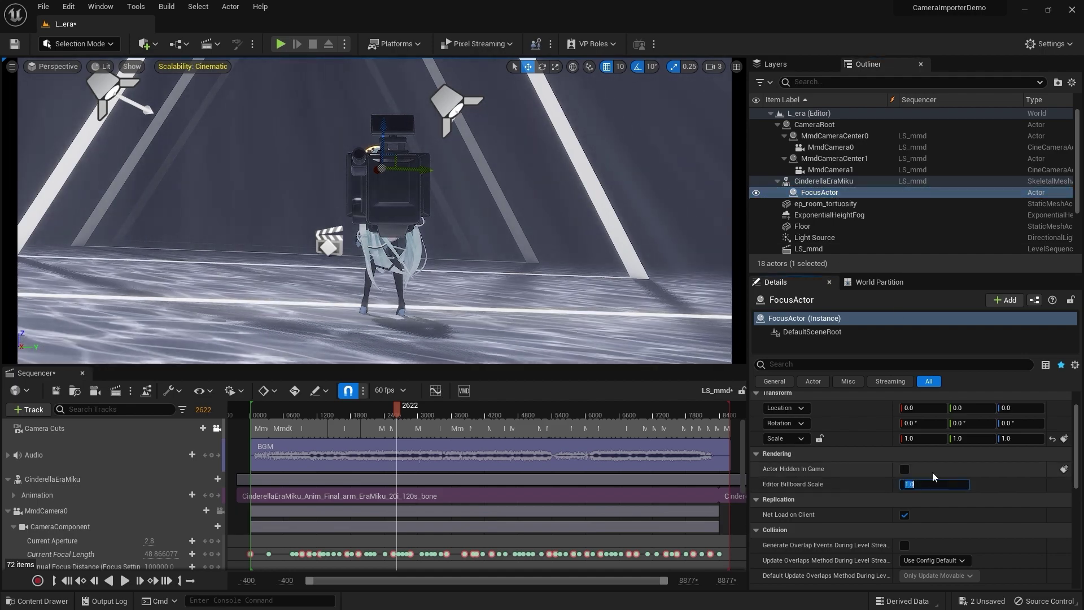
text(0)
key(Return)
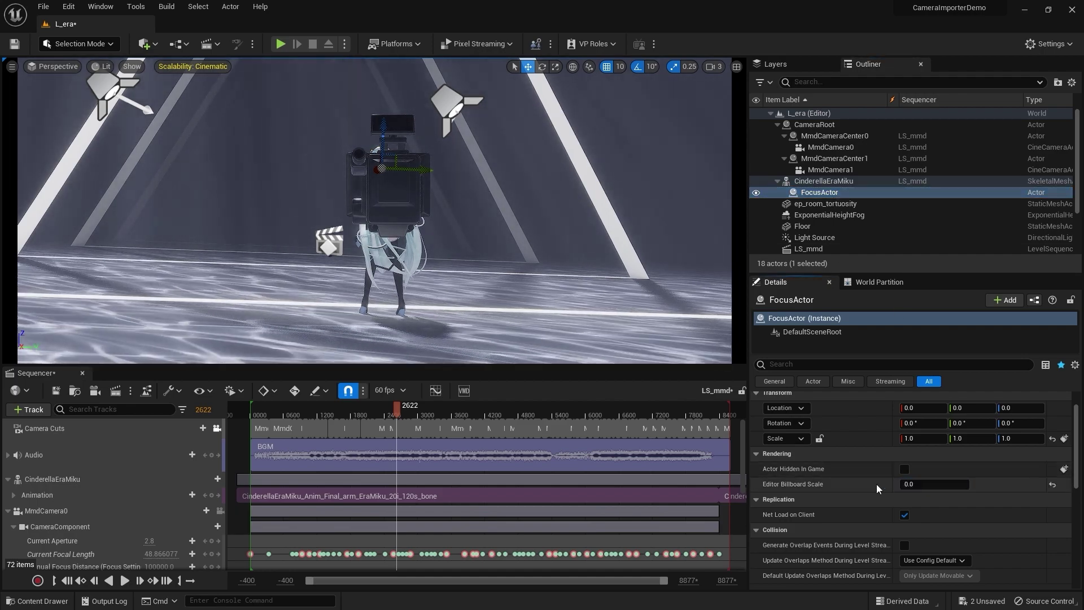
click(849, 189)
- Set both MMD cameras' Focus Method to Tracking on FocusActor with Current Aperture 4.0
click(845, 169)
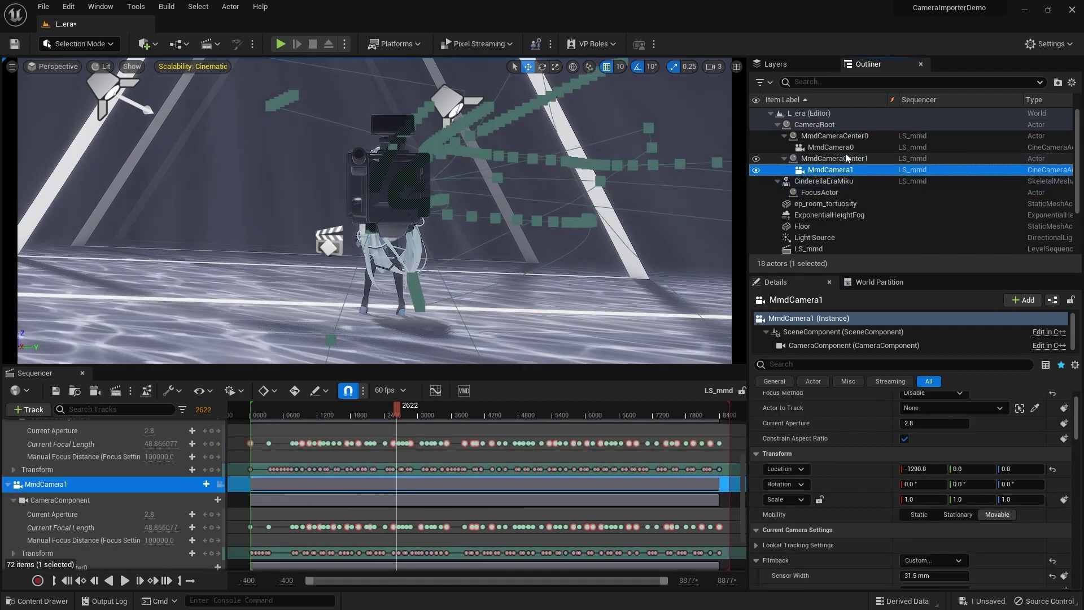
ctrl+click(846, 148)
scroll(861, 392, up, 2)
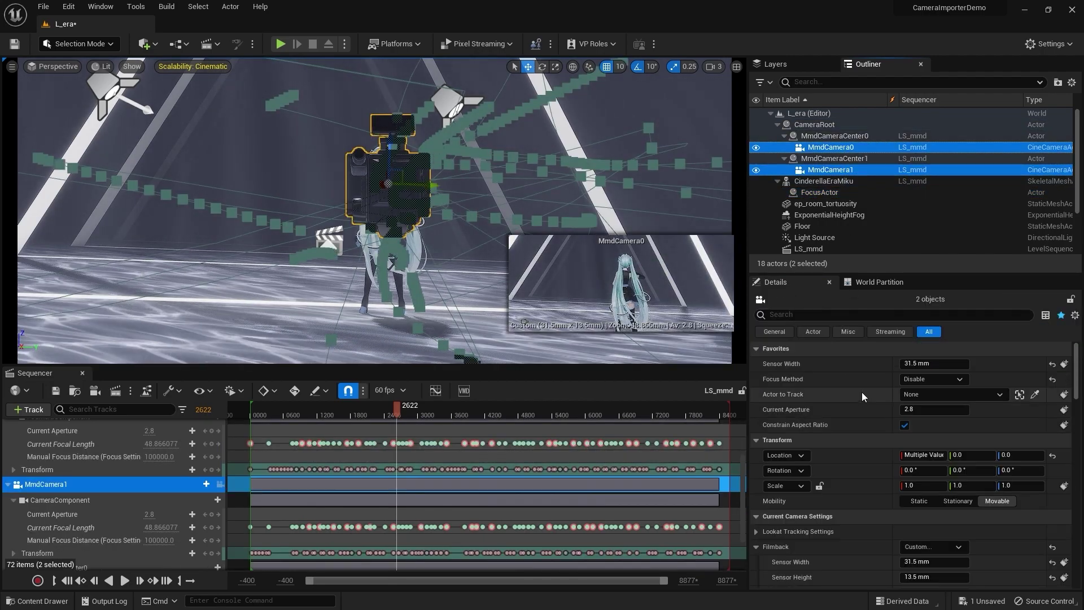
click(909, 381)
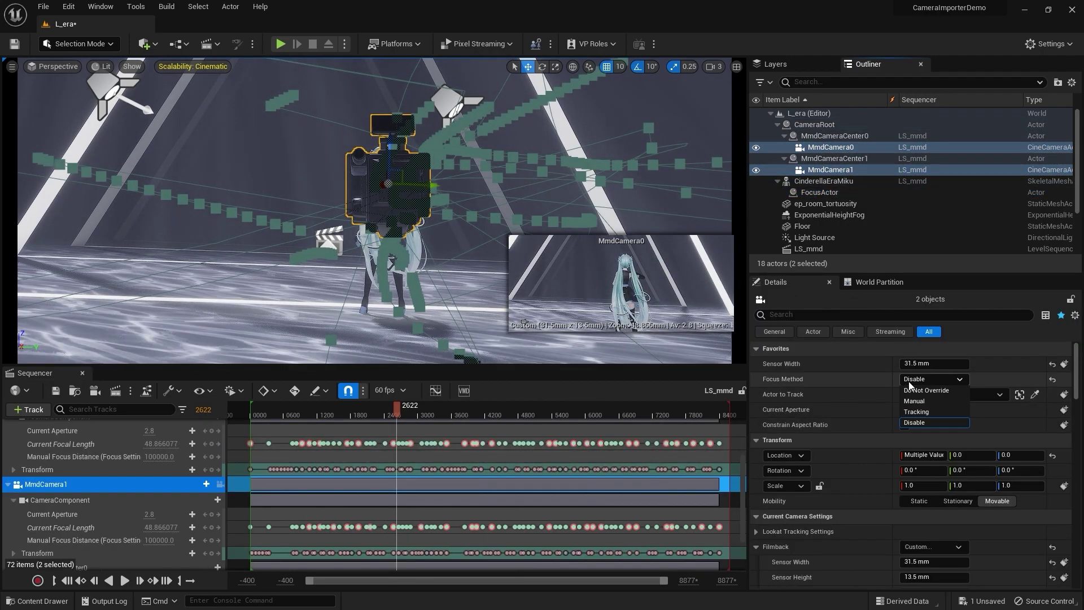
click(913, 408)
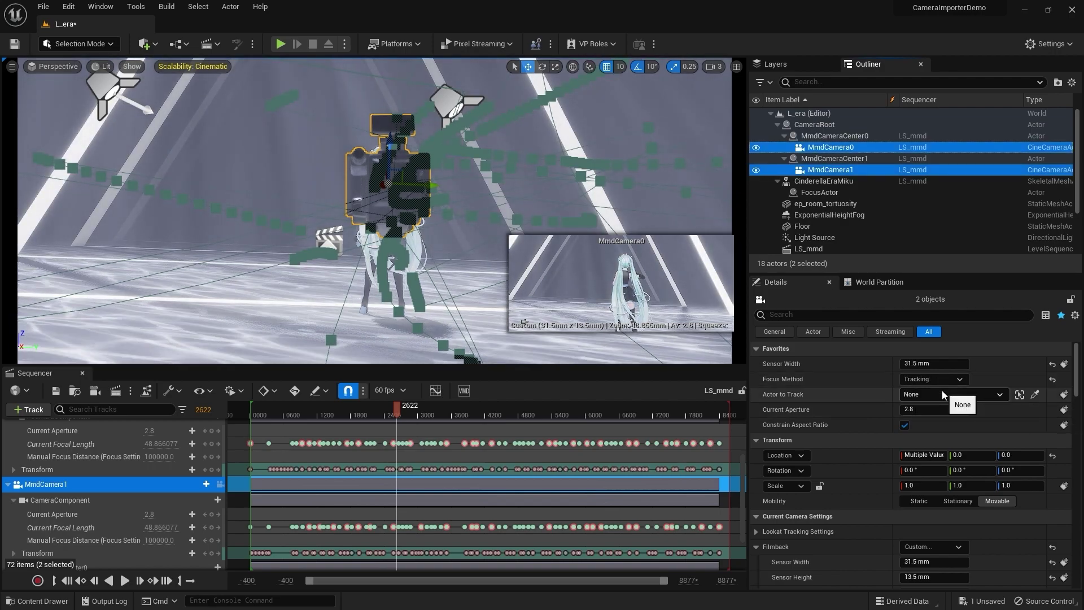
click(942, 394)
click(947, 328)
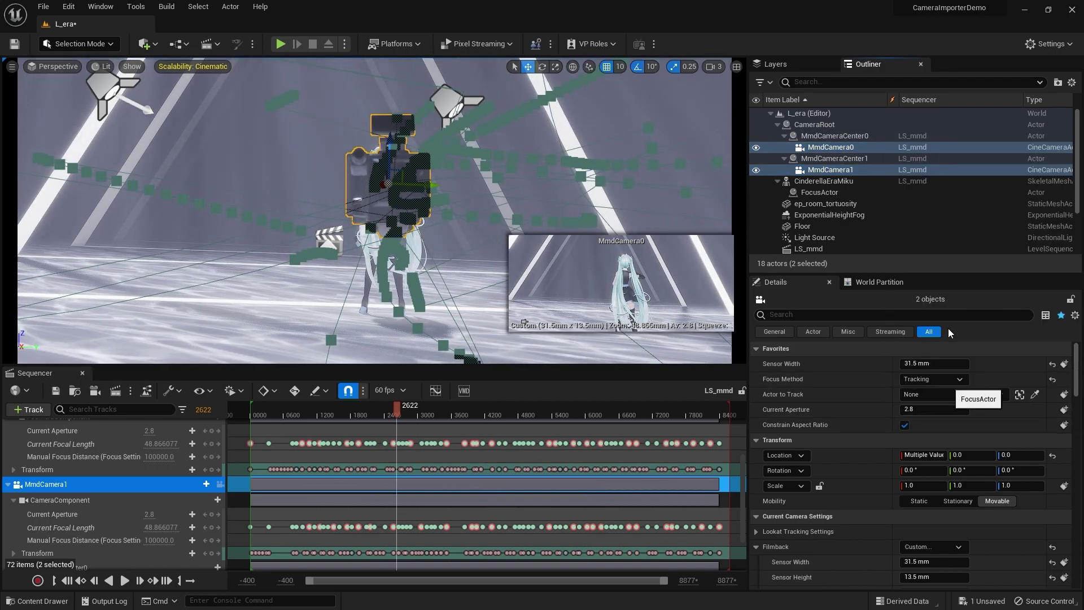
click(907, 409)
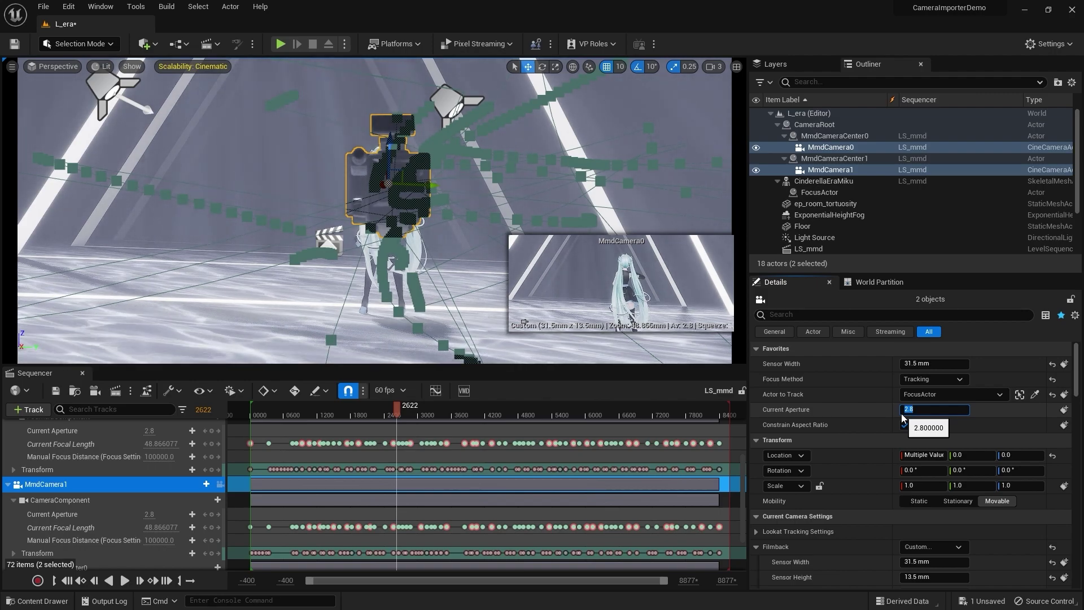
text(4)
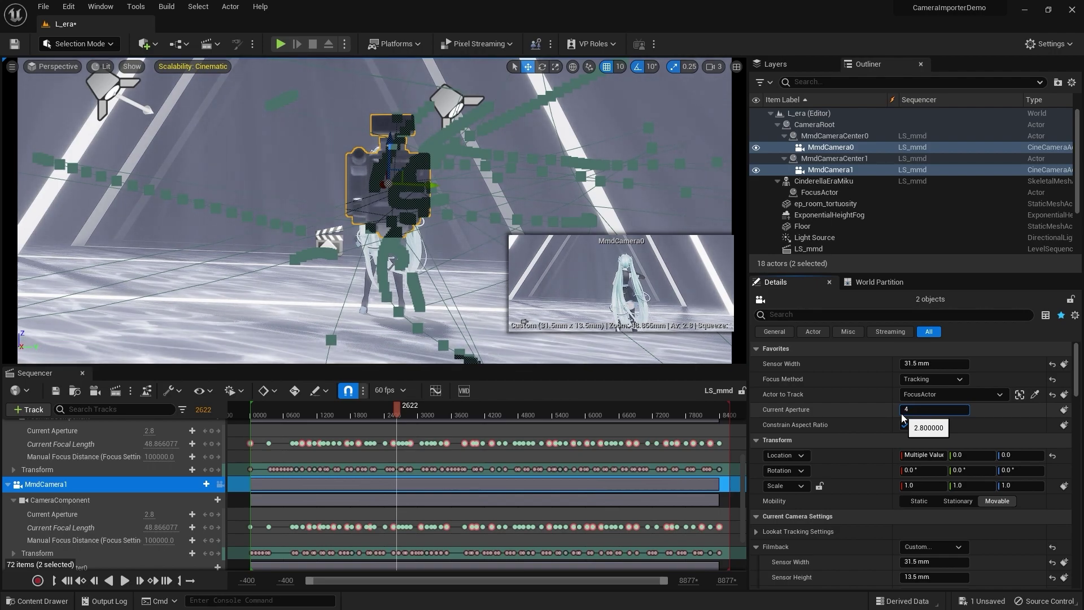
key(Return)
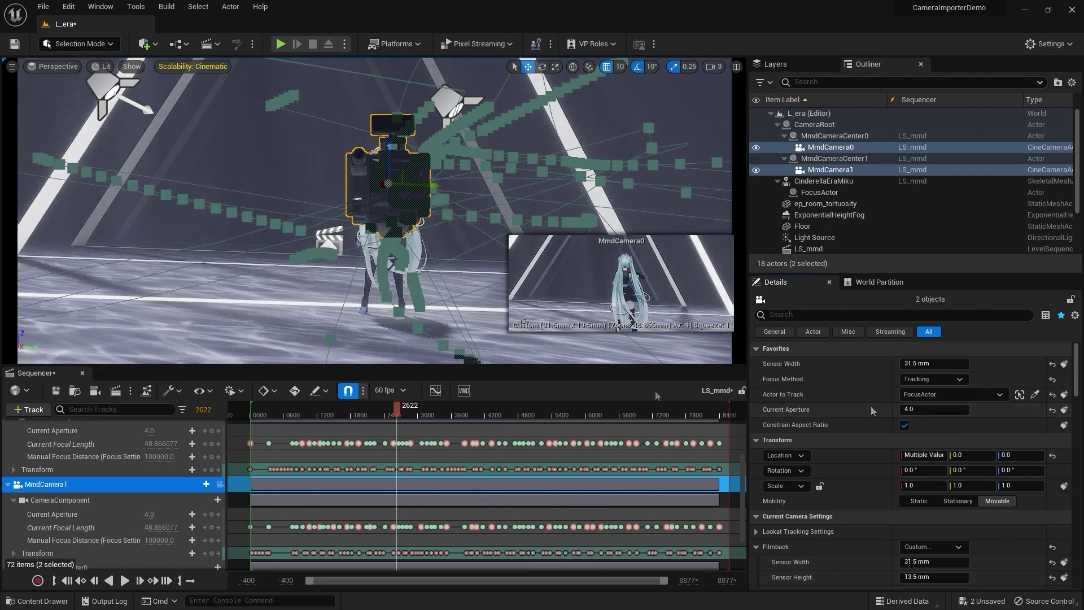
drag(405, 409, 343, 410)
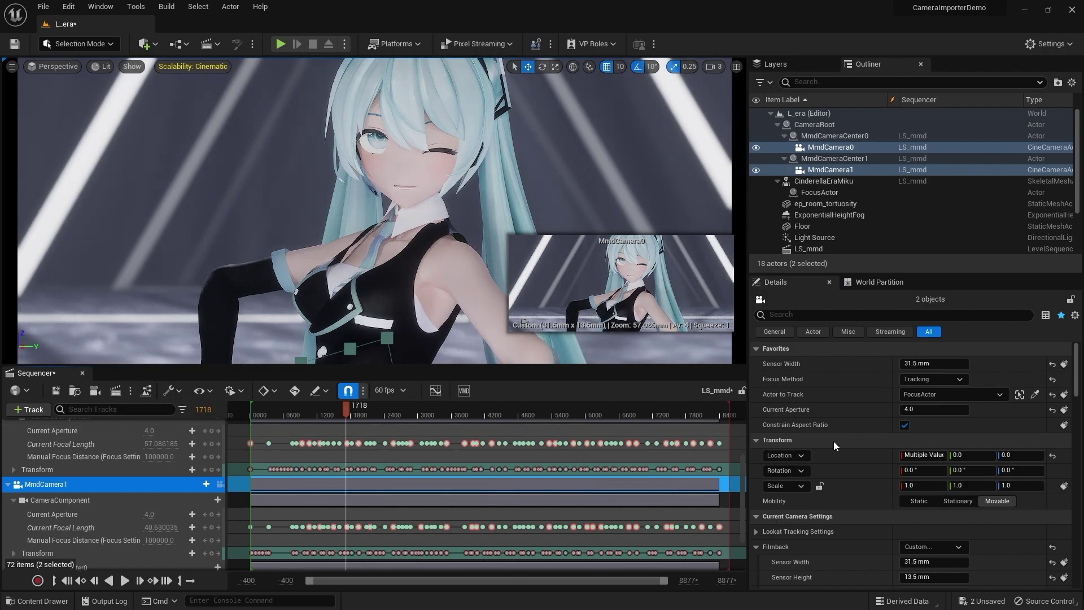
- Uncheck Constrain Aspect Ratio on both MMD cameras, found via a 'co' Details search
mouse_move(671, 366)
mouse_down()
mouse_move(674, 353)
mouse_move(673, 364)
mouse_up()
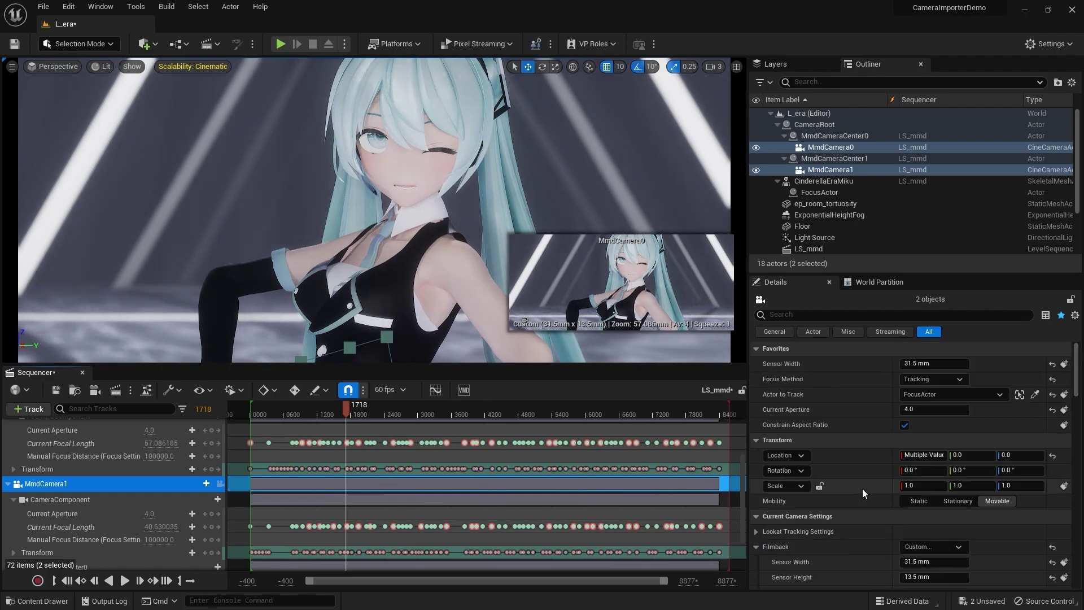
click(843, 314)
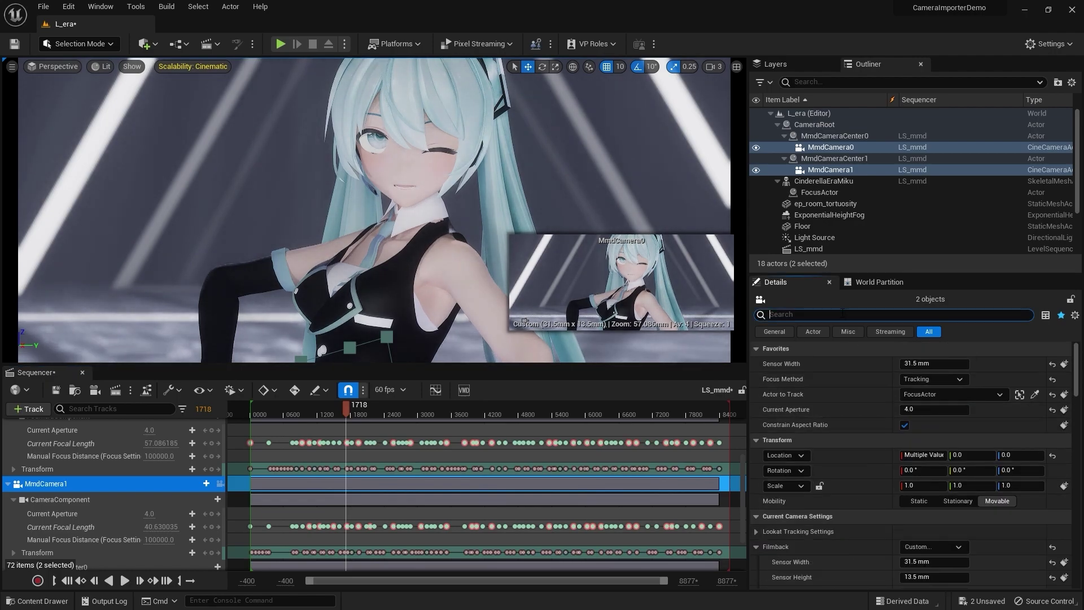
text(co)
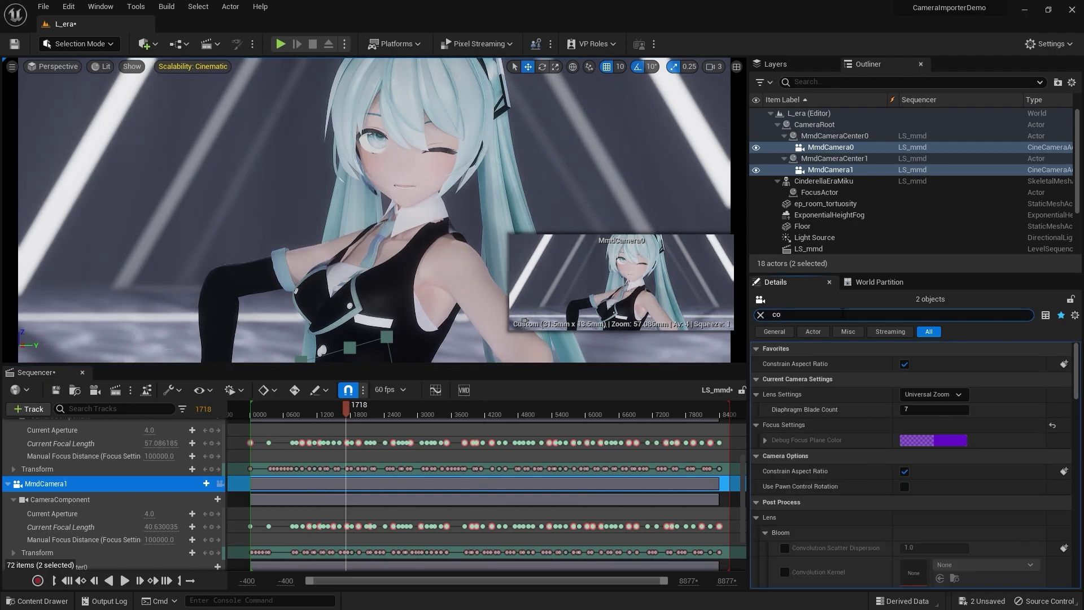
click(904, 364)
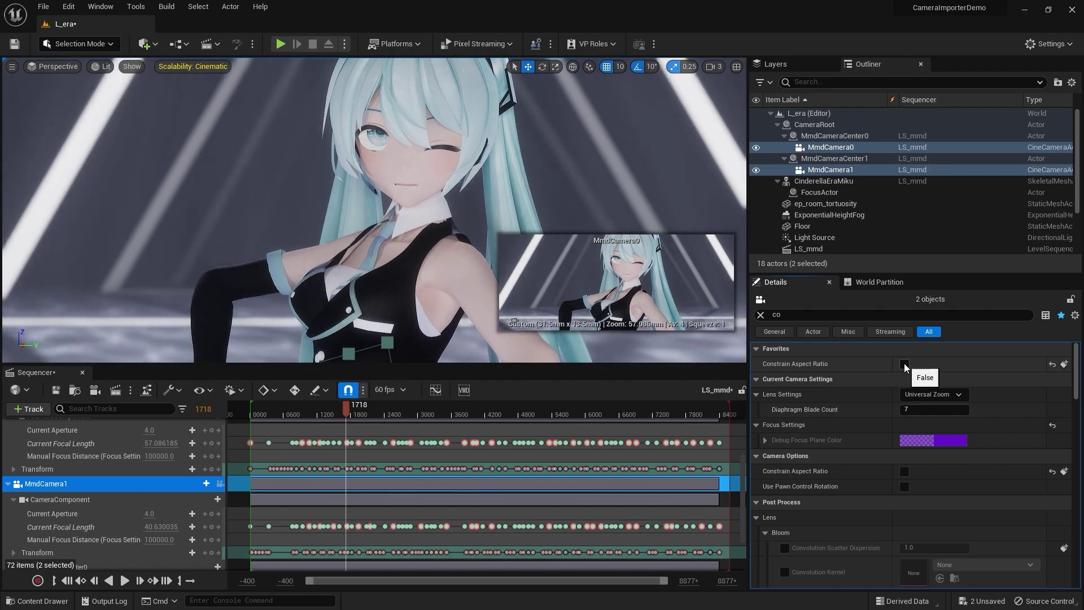
- Set the LS_mmd render job's output directory to a new Desktop folder named r1
click(114, 395)
click(453, 223)
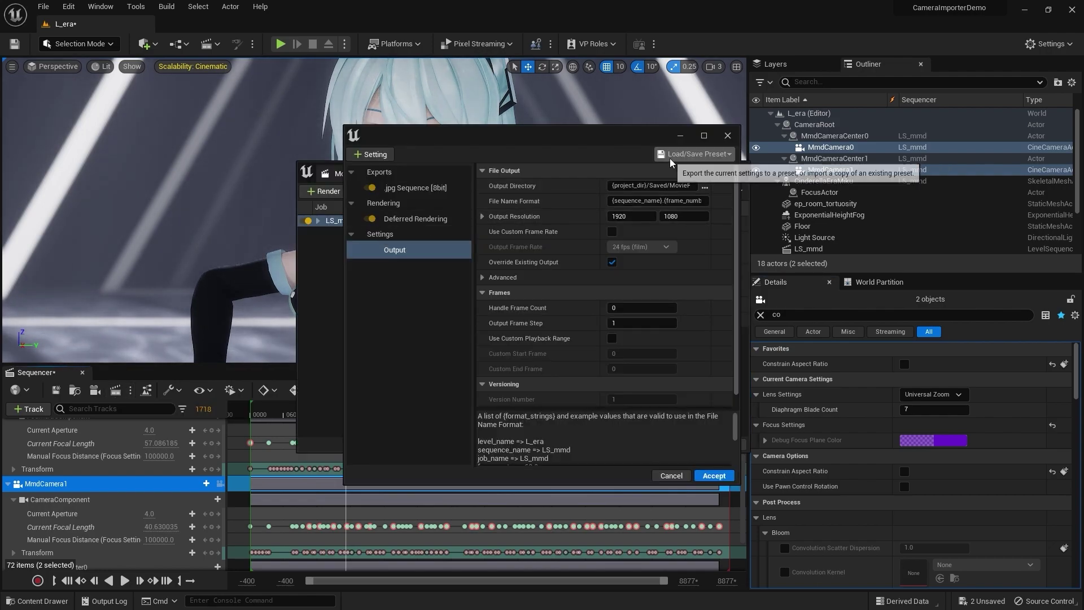
click(705, 186)
right_click(490, 357)
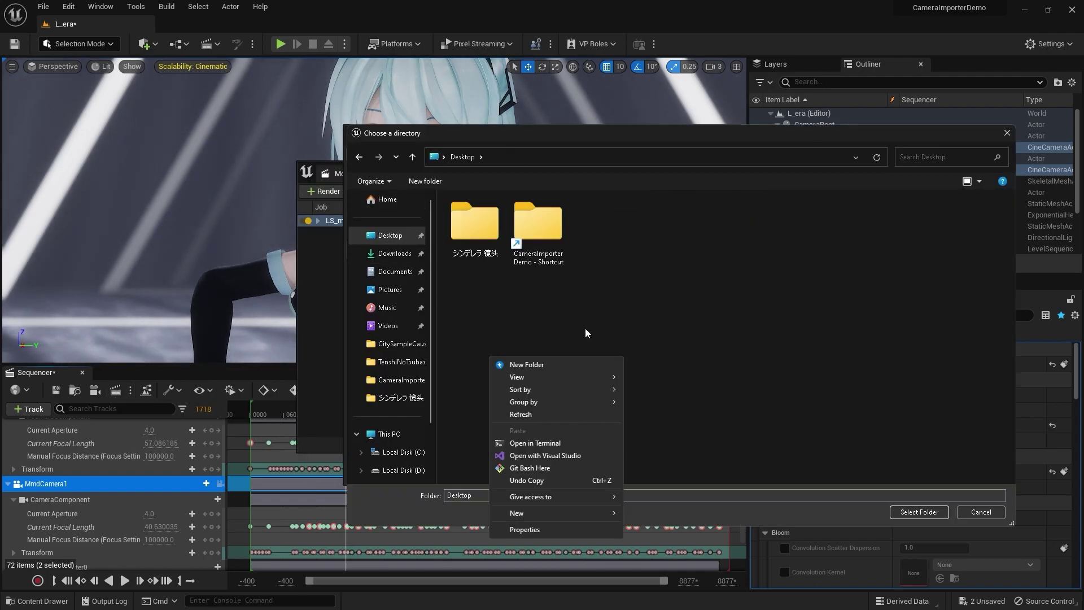
click(556, 365)
text(e)
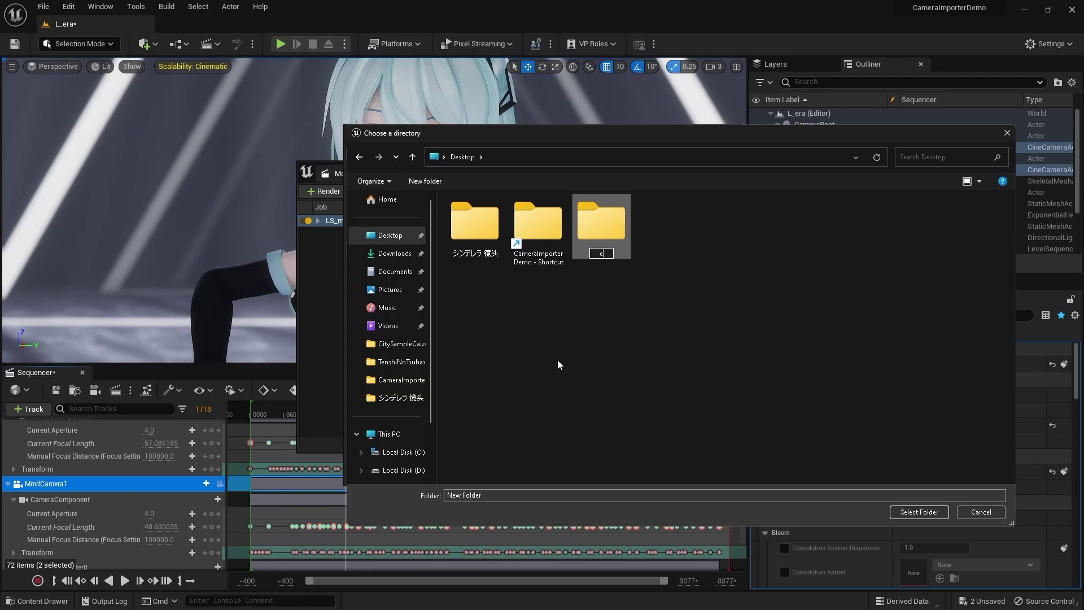
key(BackSpace)
text(r1)
key(Return)
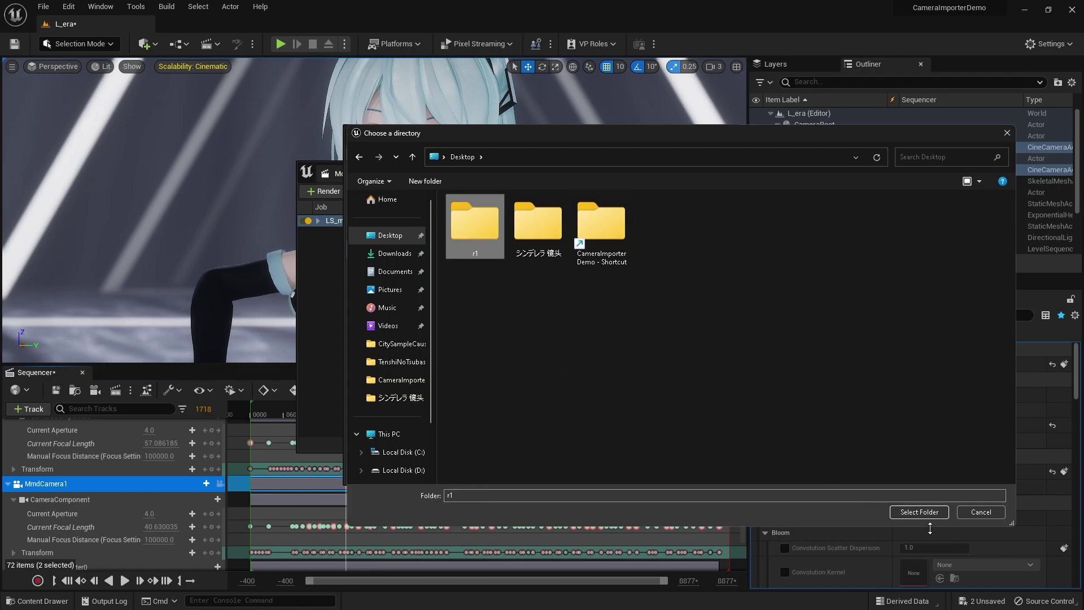
click(919, 511)
text(8)
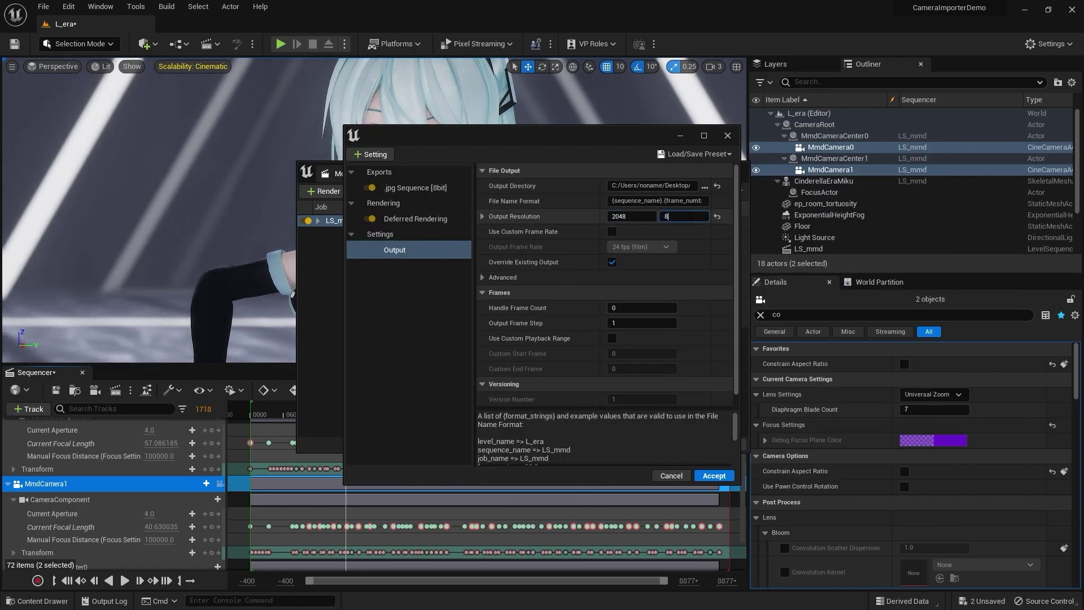
- Set output resolution to 2048×858, replace the .jpg export with a PNG Sequence, and accept
text(58)
key(Return)
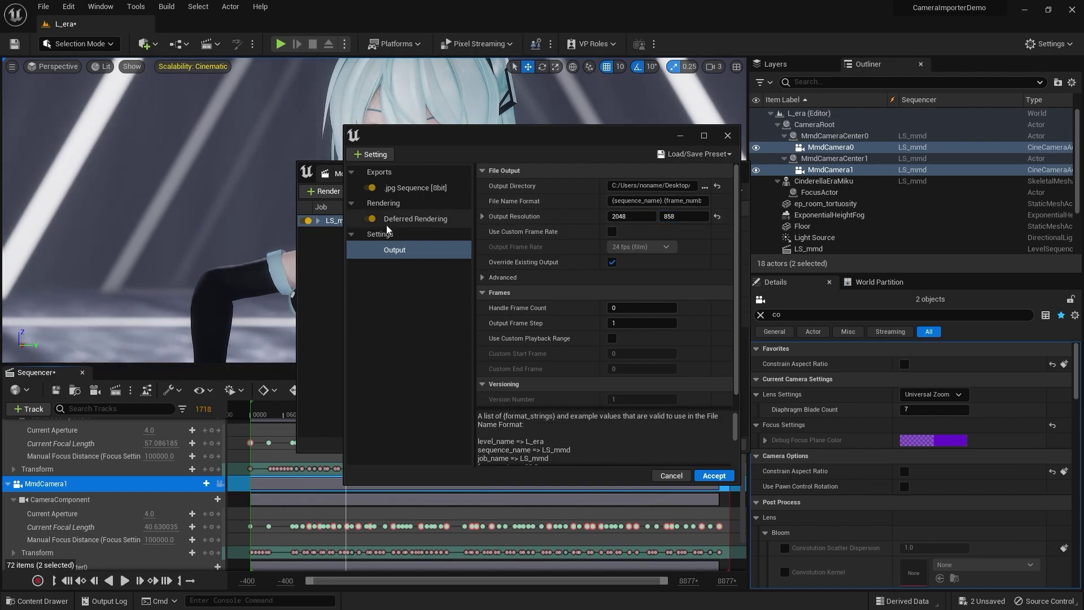
click(389, 187)
click(371, 154)
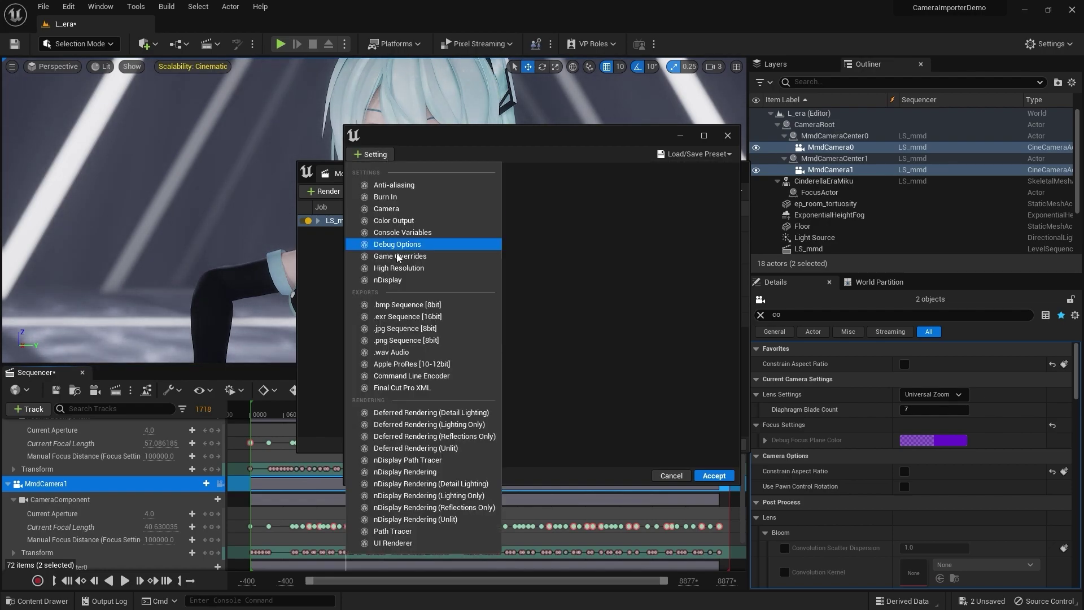
click(402, 340)
click(415, 218)
click(394, 249)
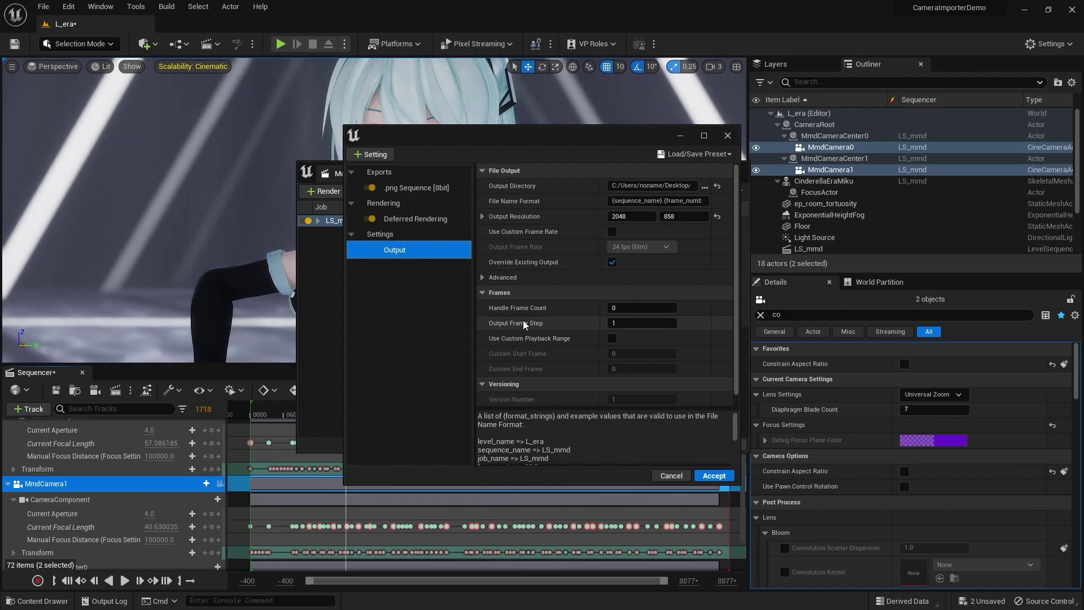
click(714, 475)
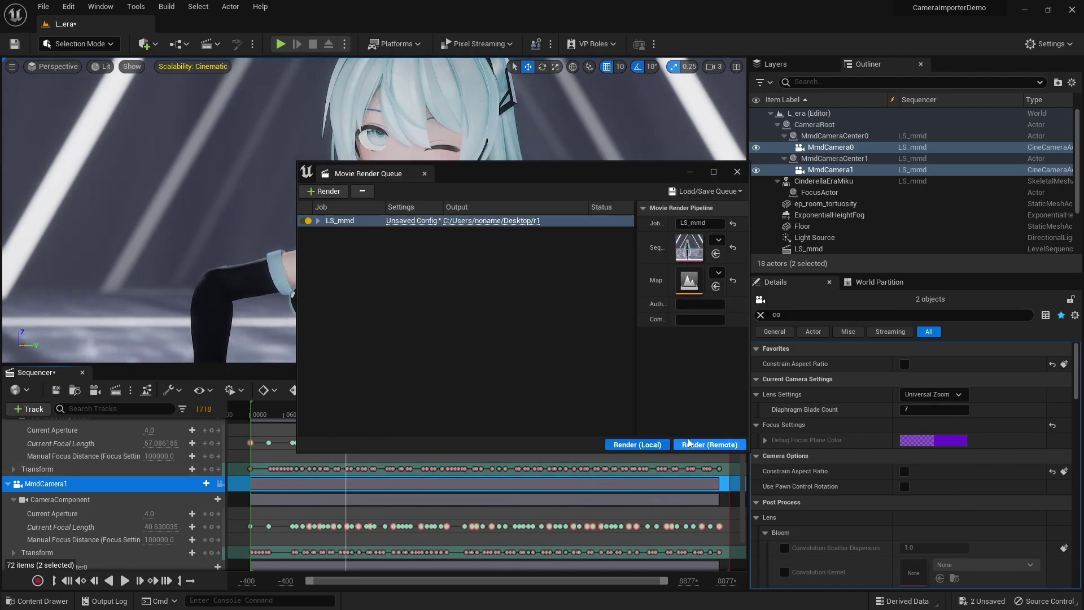
- Render LS_mmd locally, closing the render preview once about 21% of the frames are done
click(658, 446)
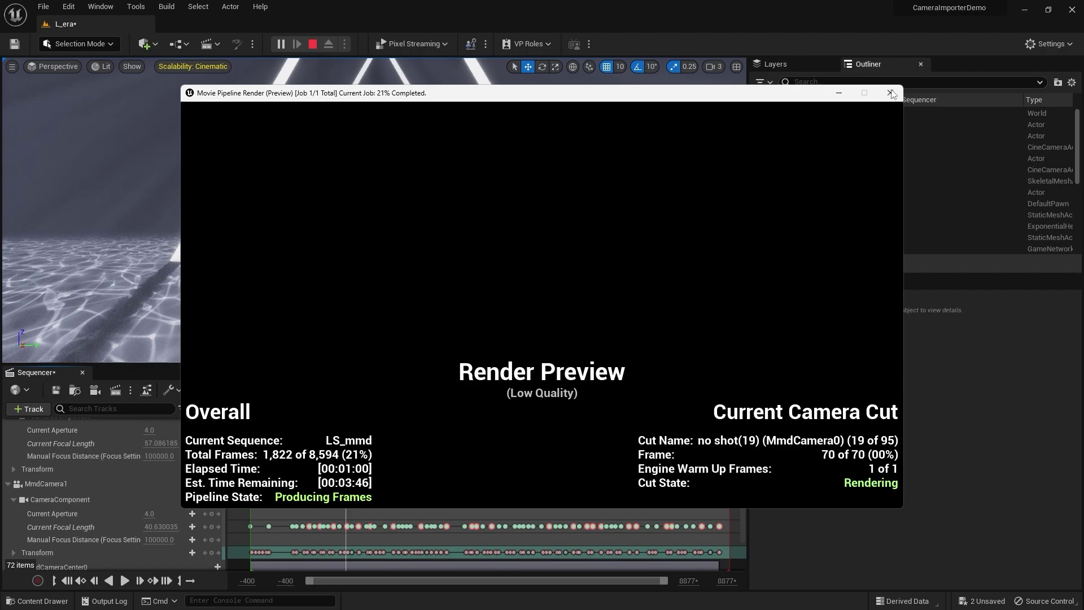
click(890, 93)
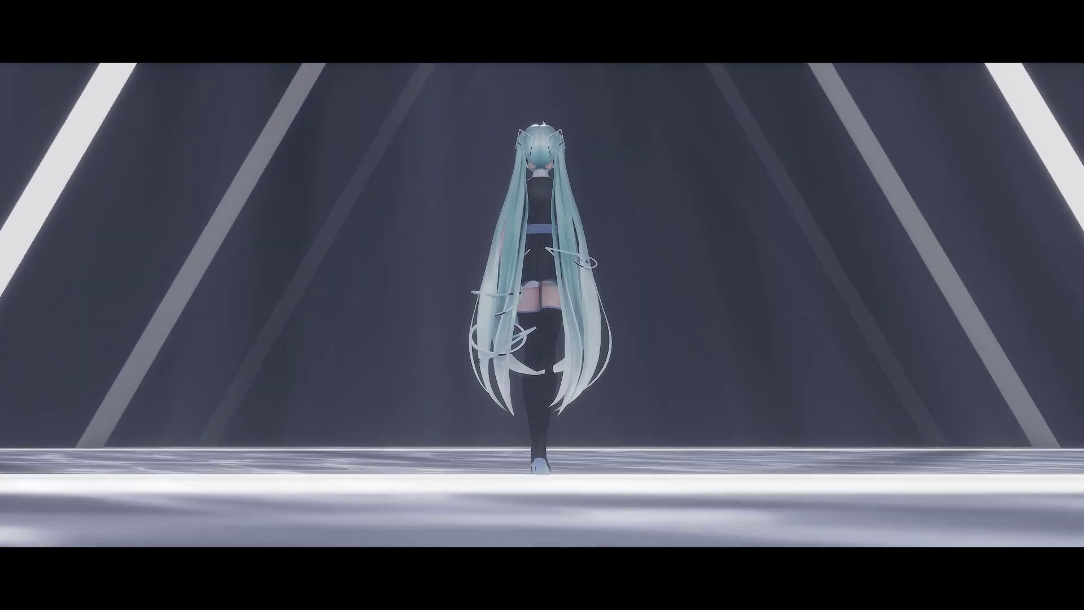